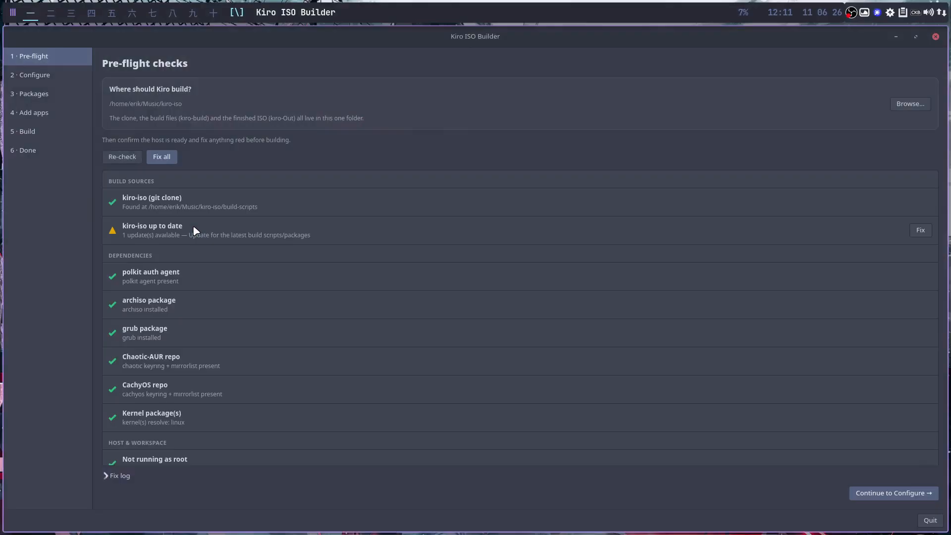
Step: Fix the outdated kiro-iso check in the pre-flight list and continue to the build configuration
{"action": "left_click", "coordinate": [922, 231]}
{"action": "left_click", "coordinate": [554, 296]}
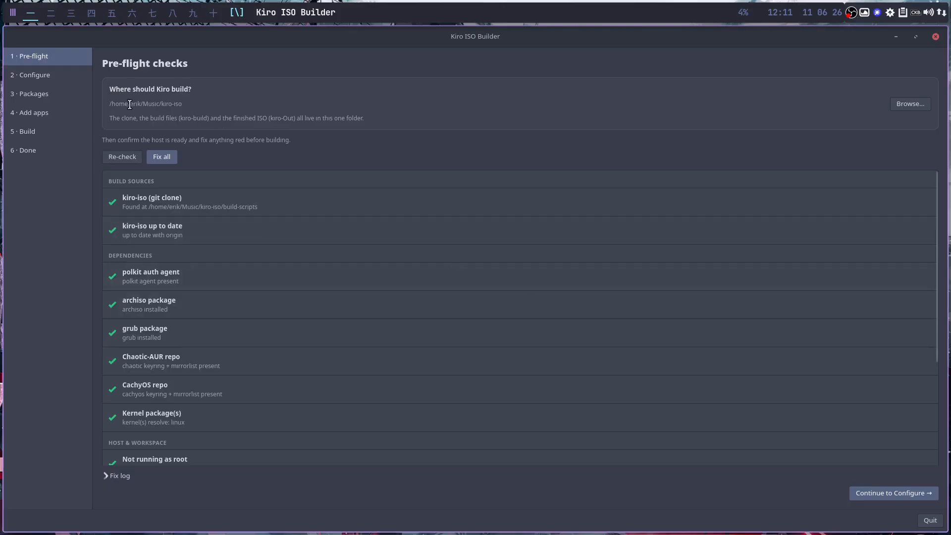
{"action": "left_click_drag", "start_coordinate": [130, 104], "coordinate": [188, 105]}
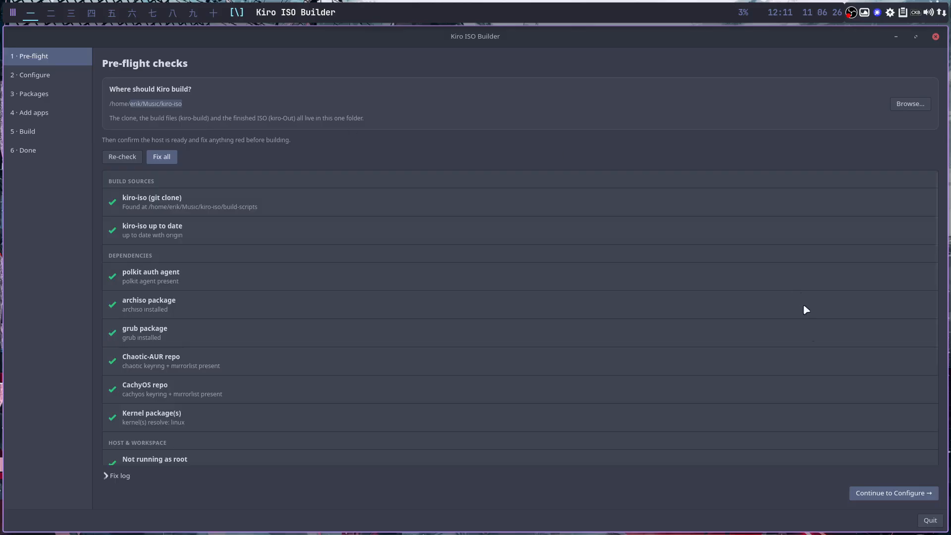
{"action": "left_click", "coordinate": [889, 495]}
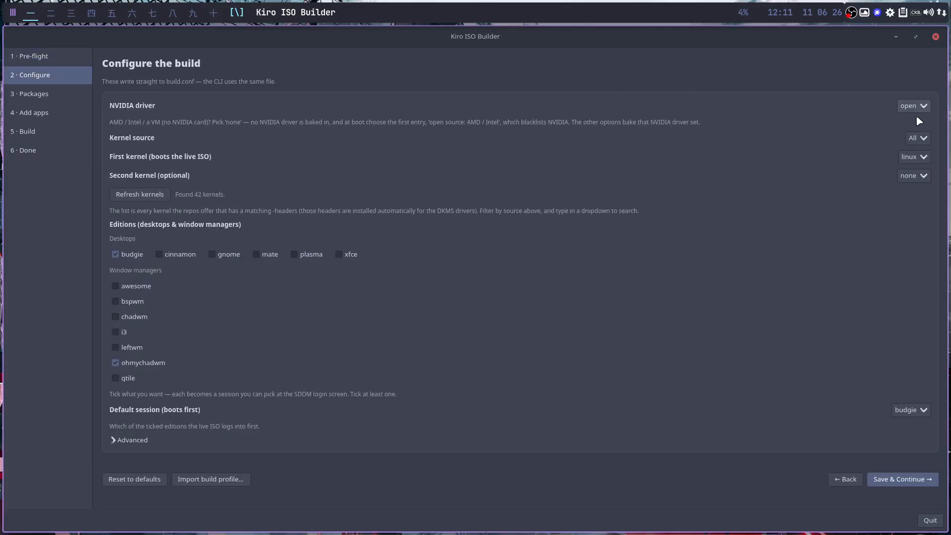
Step: Examine which kernel sources are available for the build
{"action": "left_click", "coordinate": [918, 139]}
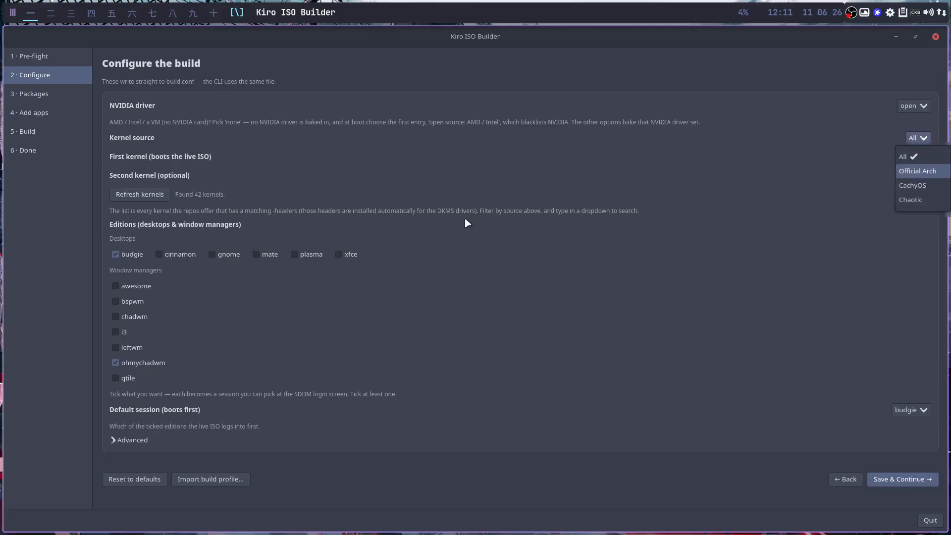
{"action": "left_click", "coordinate": [270, 207]}
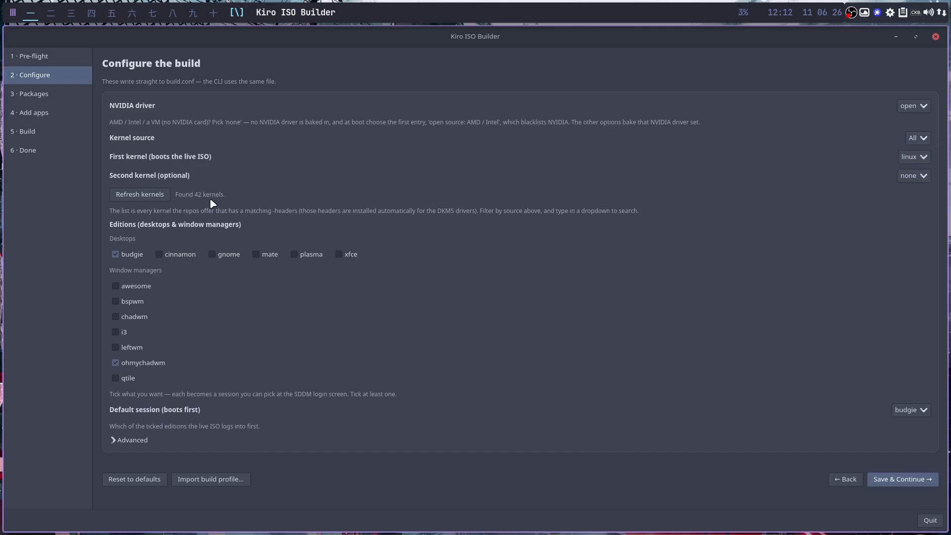
Step: Open a terminal, run the system update alias u with the sudo password, and close the terminal
{"action": "key", "text": "super+Return"}
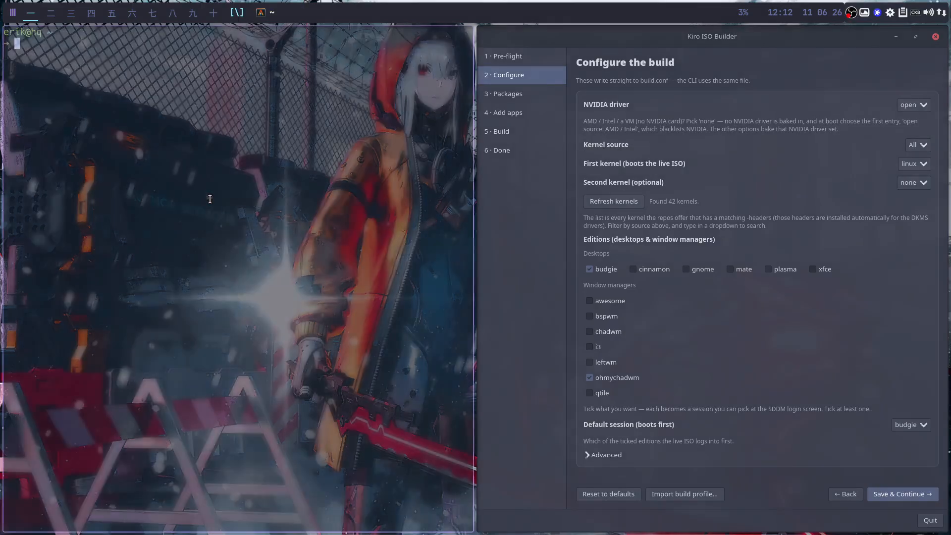
{"action": "type", "text": "u"}
{"action": "key", "text": "Return"}
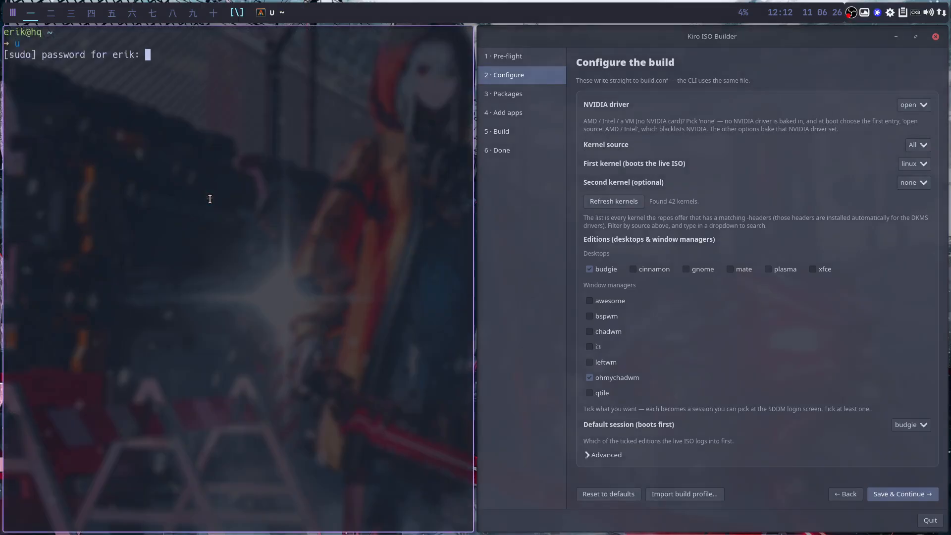
{"action": "key", "text": "Return"}
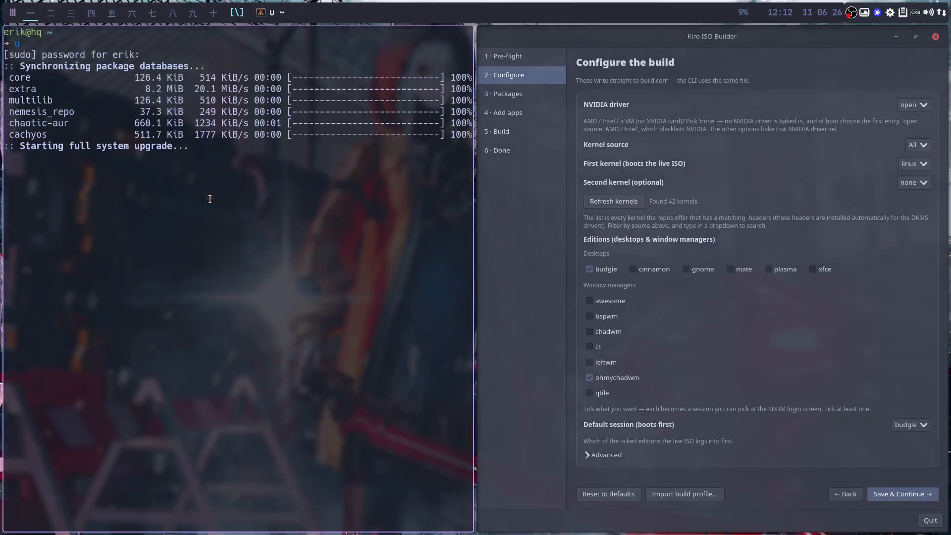
{"action": "left_click_drag", "start_coordinate": [47, 134], "coordinate": [4, 135]}
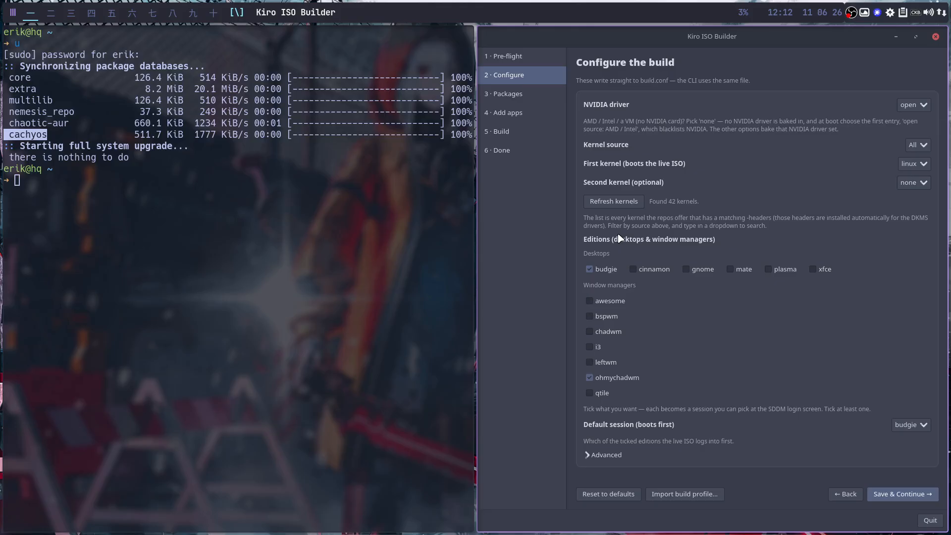
{"action": "left_click", "coordinate": [314, 226]}
{"action": "key", "text": "super+q"}
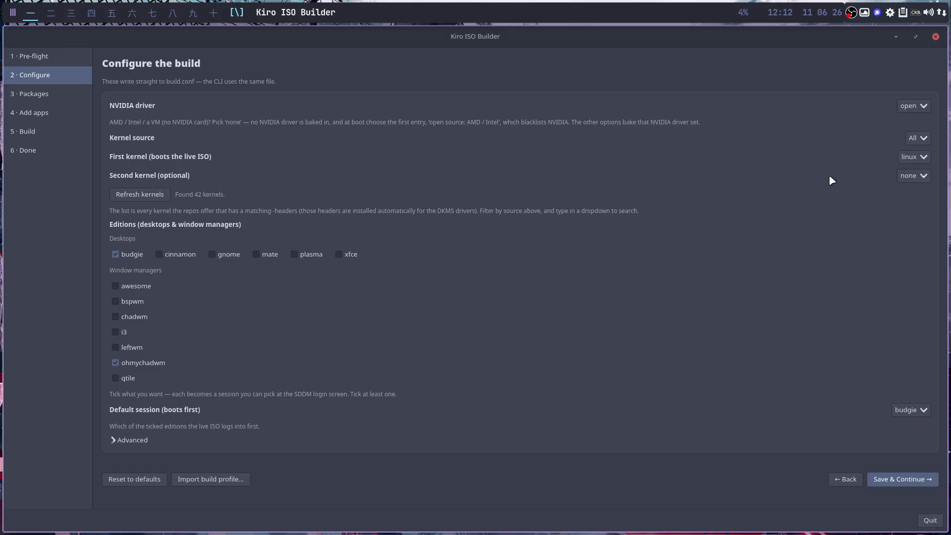
Step: Set the kernel source to Official Arch and look through the first-kernel choices
{"action": "left_click", "coordinate": [919, 140]}
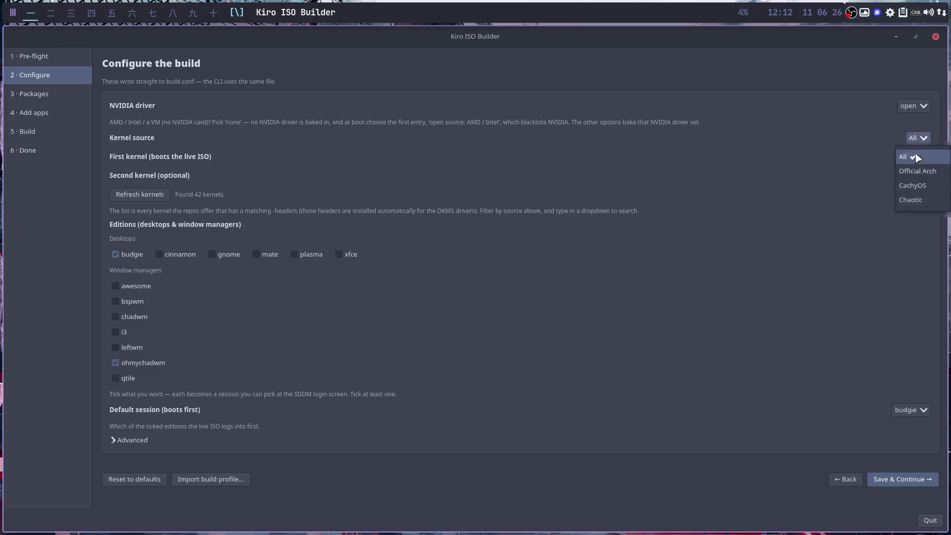
{"action": "left_click", "coordinate": [919, 173]}
{"action": "left_click", "coordinate": [919, 157]}
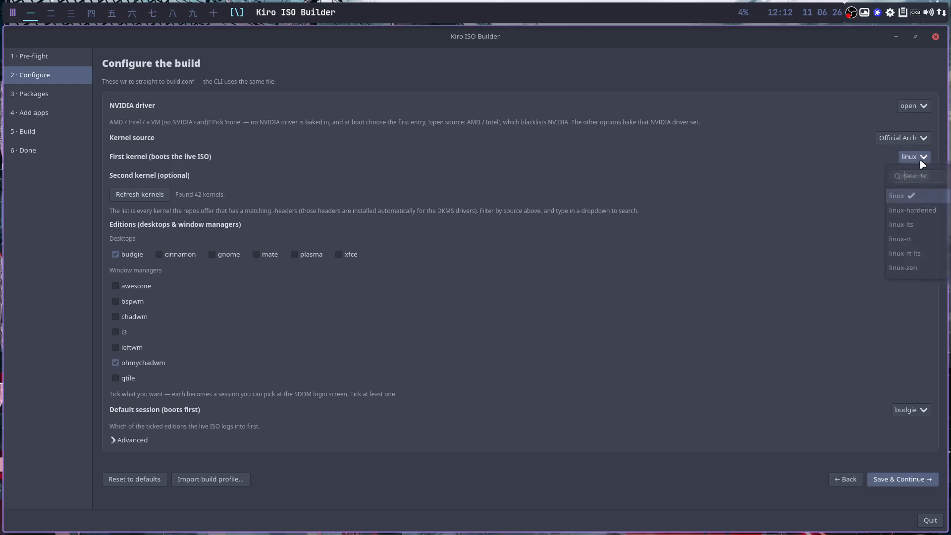
{"action": "left_click", "coordinate": [866, 149]}
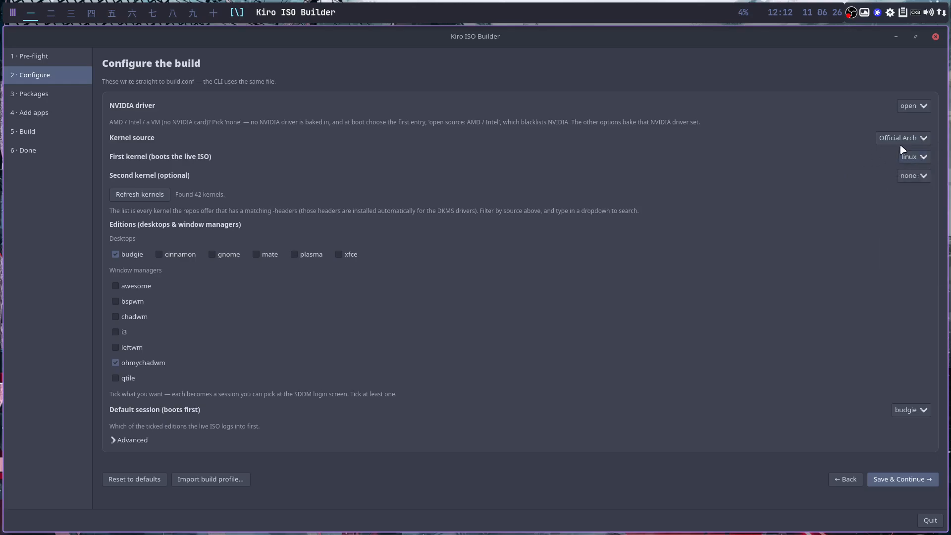
Step: Switch the kernel source to CachyOS and look through its first-kernel choices
{"action": "left_click", "coordinate": [913, 140]}
{"action": "left_click", "coordinate": [892, 186]}
{"action": "left_click", "coordinate": [920, 158]}
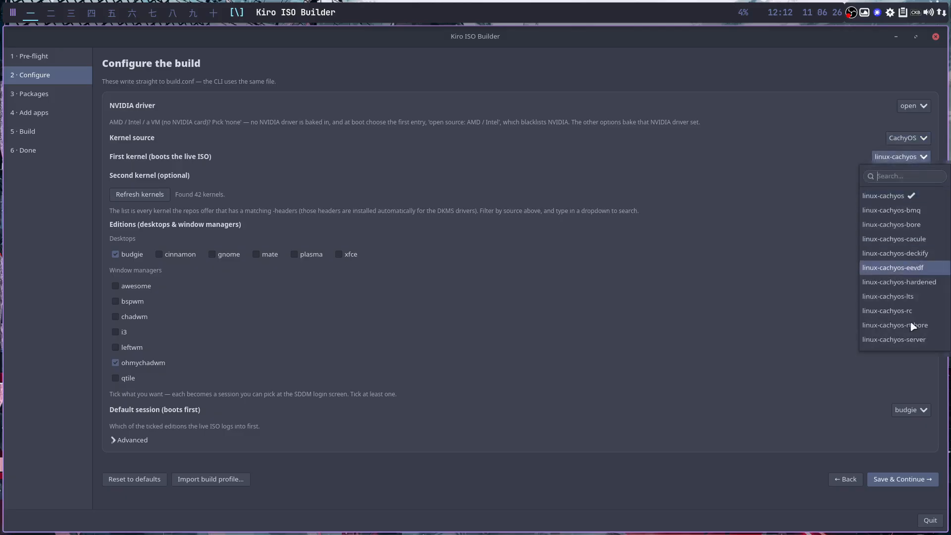
{"action": "left_click", "coordinate": [803, 192]}
{"action": "left_click", "coordinate": [906, 158]}
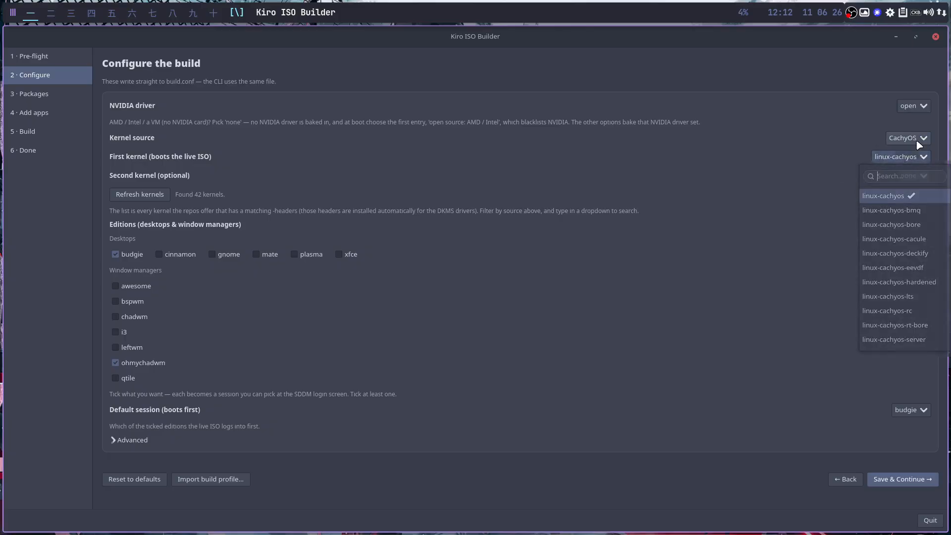
Step: Set the kernel source to Chaotic and choose linux-lqx as the first kernel
{"action": "left_click", "coordinate": [917, 138]}
{"action": "left_click", "coordinate": [900, 199]}
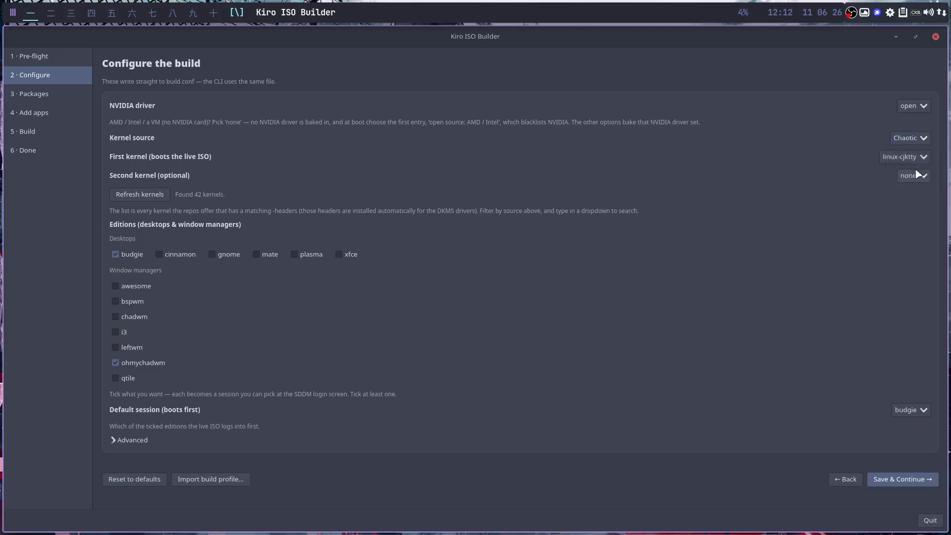
{"action": "left_click", "coordinate": [921, 158]}
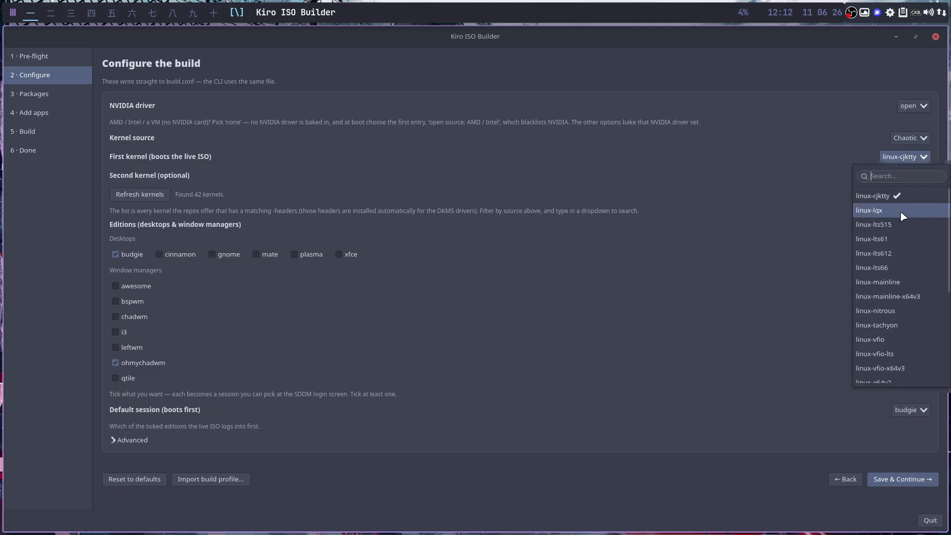
{"action": "scroll", "coordinate": [897, 327], "scroll_direction": "down", "scroll_amount": 4}
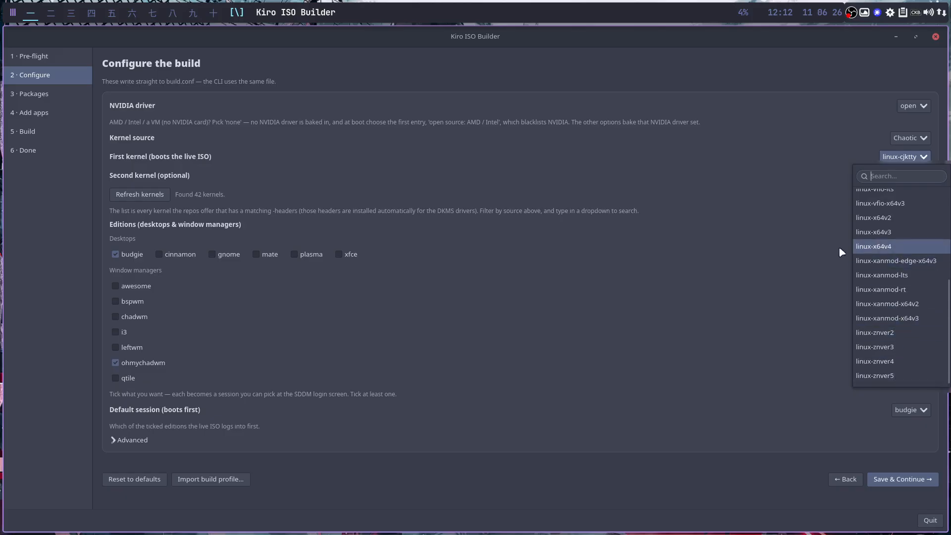
{"action": "left_click", "coordinate": [792, 132]}
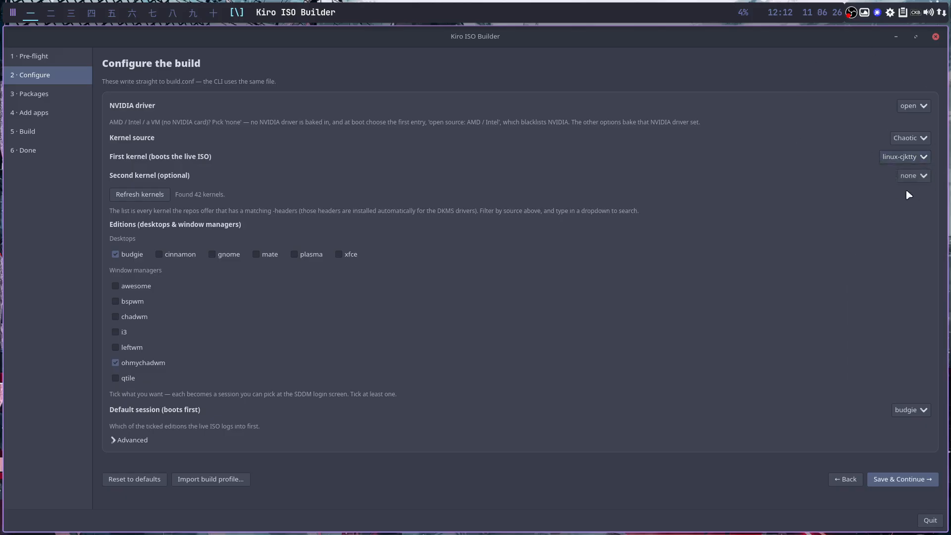
{"action": "left_click", "coordinate": [921, 158]}
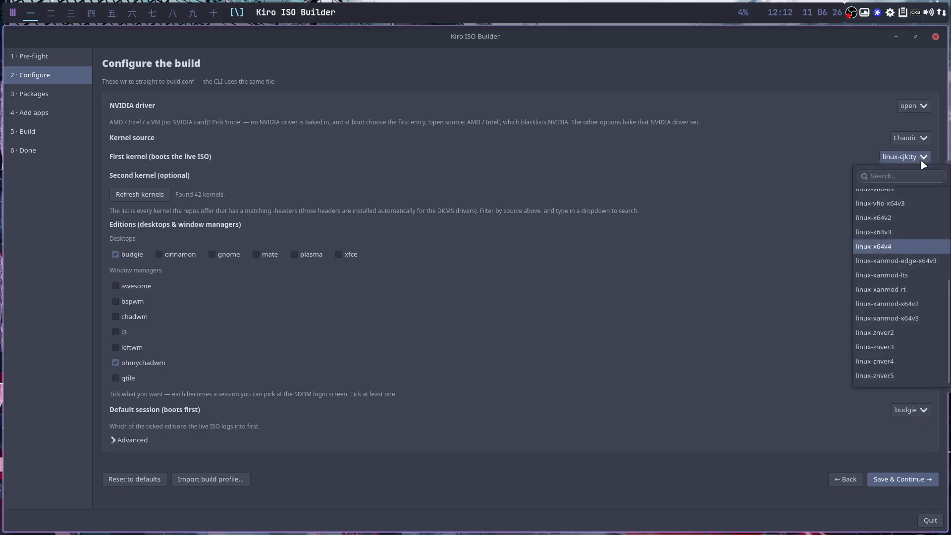
{"action": "scroll", "coordinate": [883, 244], "scroll_direction": "up", "scroll_amount": 4}
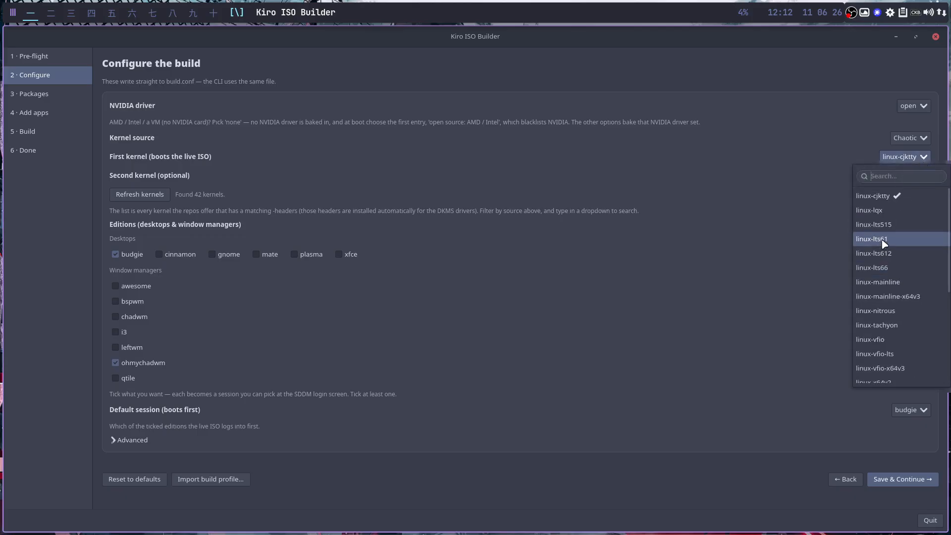
{"action": "left_click", "coordinate": [889, 212]}
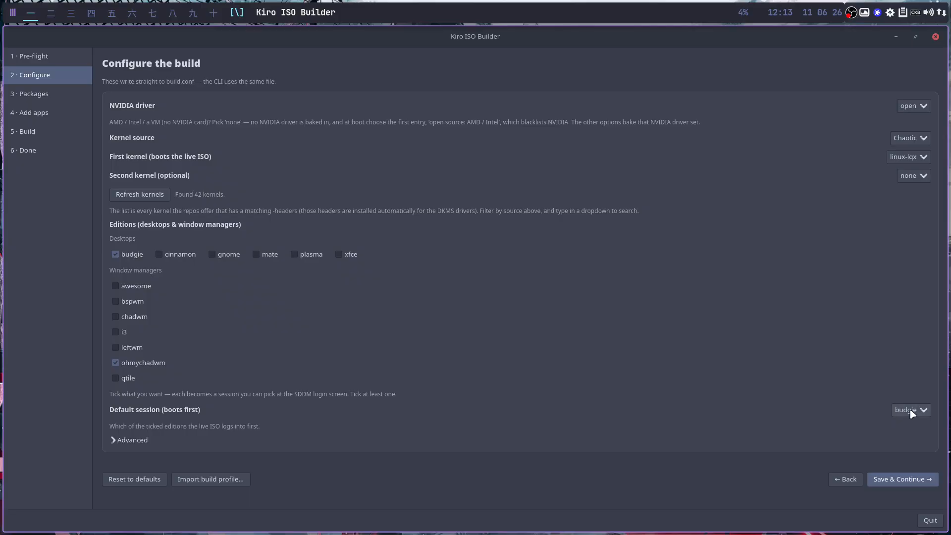
Step: Save the build configuration and continue through the package and extra-app selections without ticking anything
{"action": "left_click", "coordinate": [902, 479]}
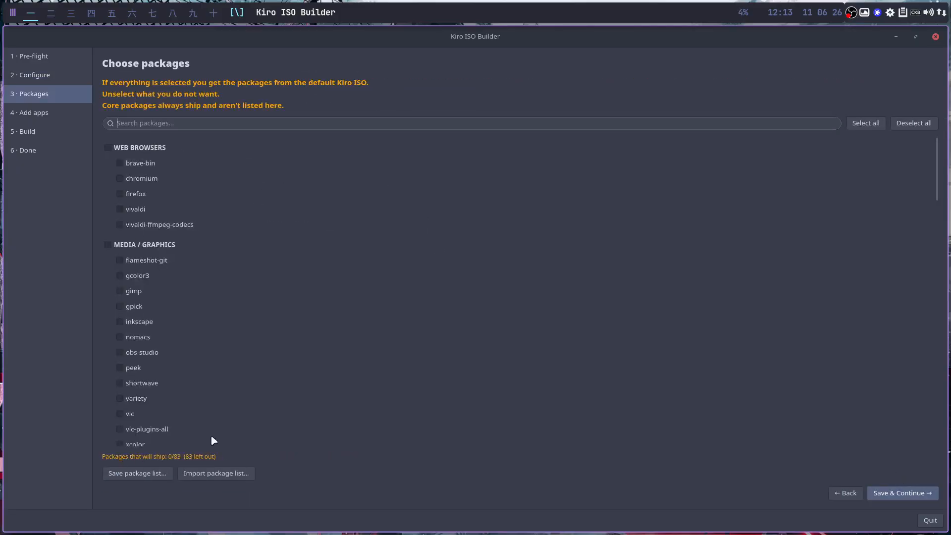
{"action": "left_click", "coordinate": [894, 497]}
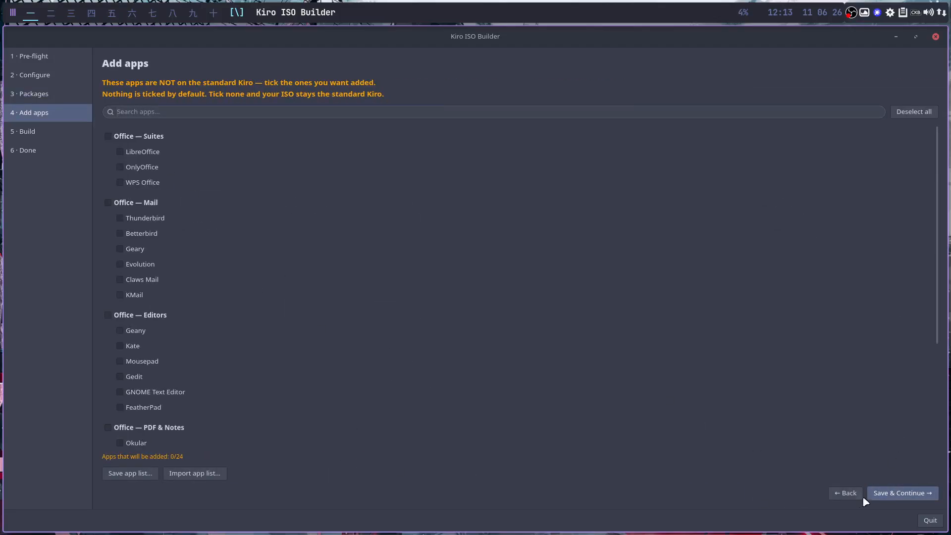
{"action": "left_click", "coordinate": [886, 493]}
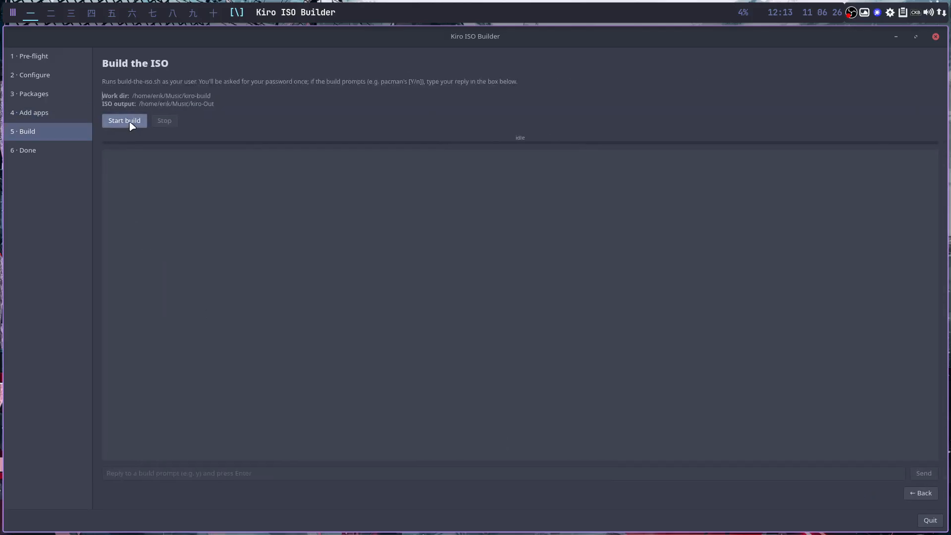
Step: Start the ISO build and authenticate it with the sudo password
{"action": "left_click", "coordinate": [132, 126]}
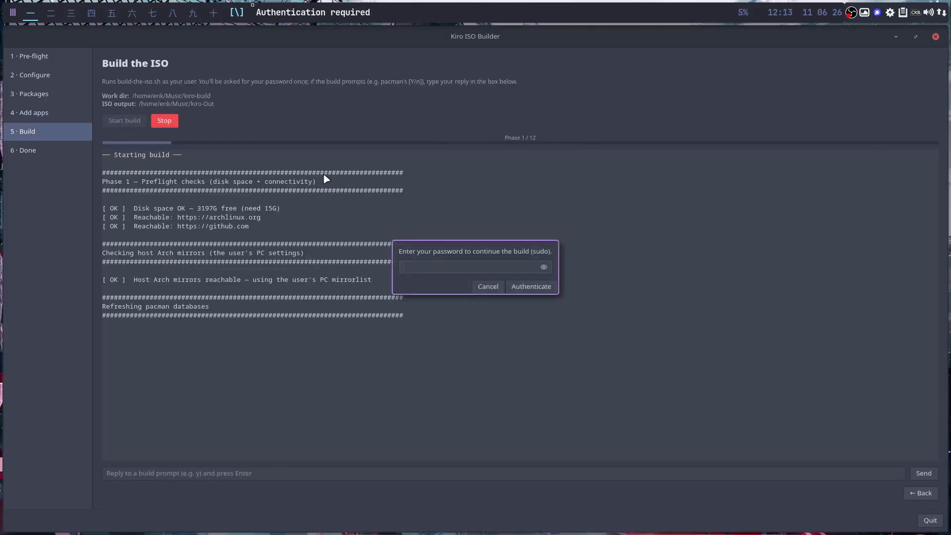
{"action": "type", "text": "••"}
{"action": "key", "text": "Return"}
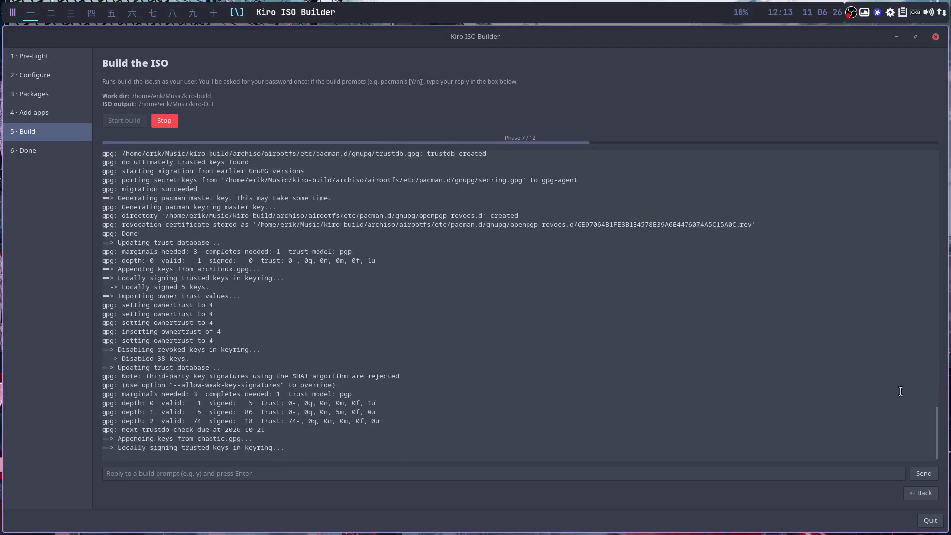
Step: Examine the build log's kernel phase, package selection and build overview, and return to the newest output
{"action": "left_click_drag", "start_coordinate": [933, 443], "coordinate": [920, 212]}
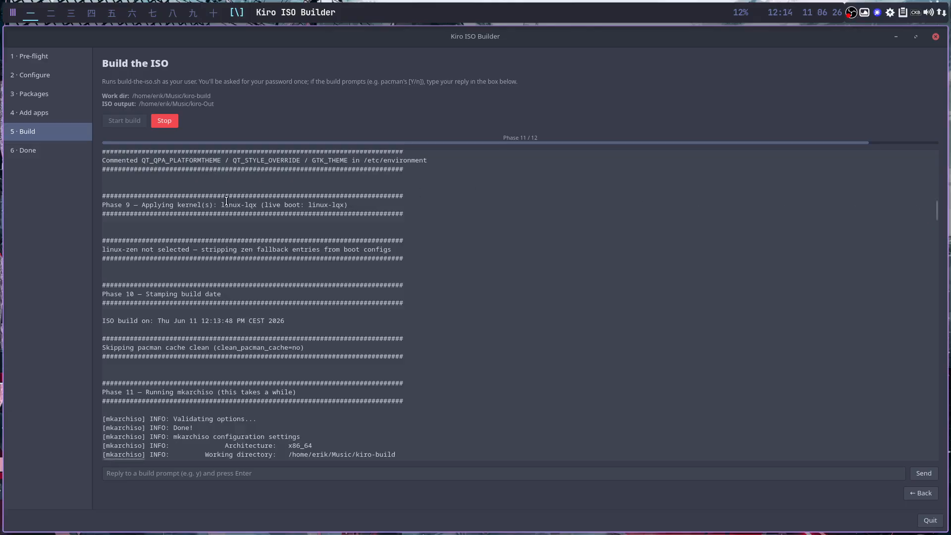
{"action": "left_click_drag", "start_coordinate": [210, 201], "coordinate": [367, 205]}
{"action": "scroll", "coordinate": [372, 258], "scroll_direction": "up", "scroll_amount": 15}
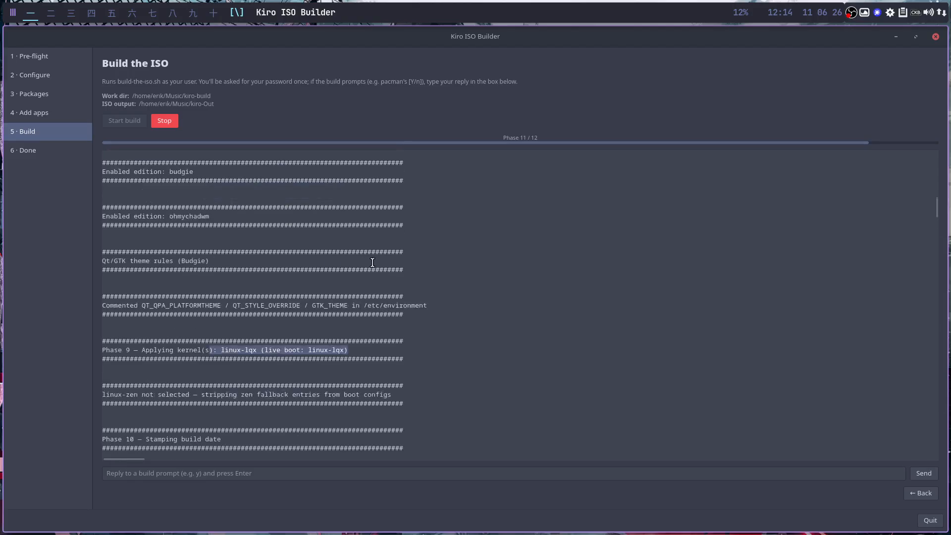
{"action": "scroll", "coordinate": [372, 262], "scroll_direction": "up", "scroll_amount": 20}
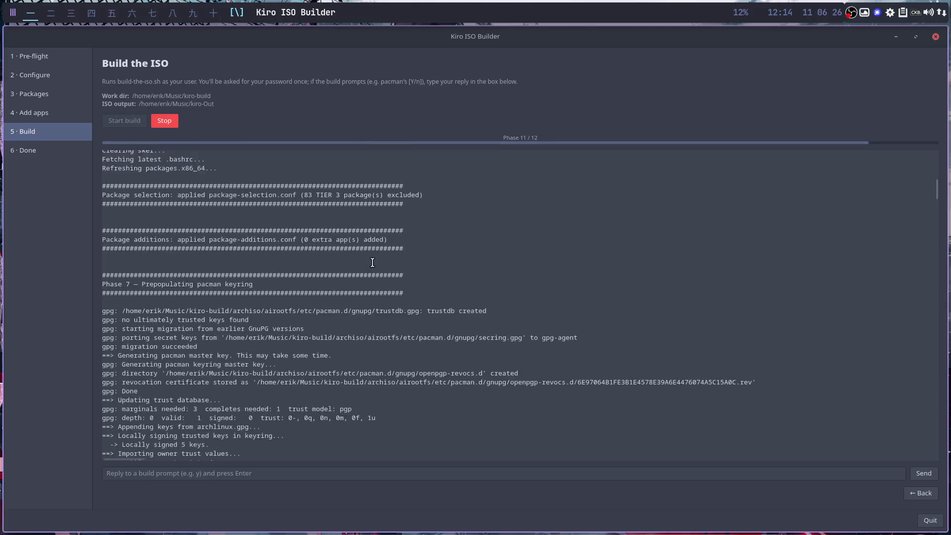
{"action": "scroll", "coordinate": [372, 262], "scroll_direction": "down", "scroll_amount": 10}
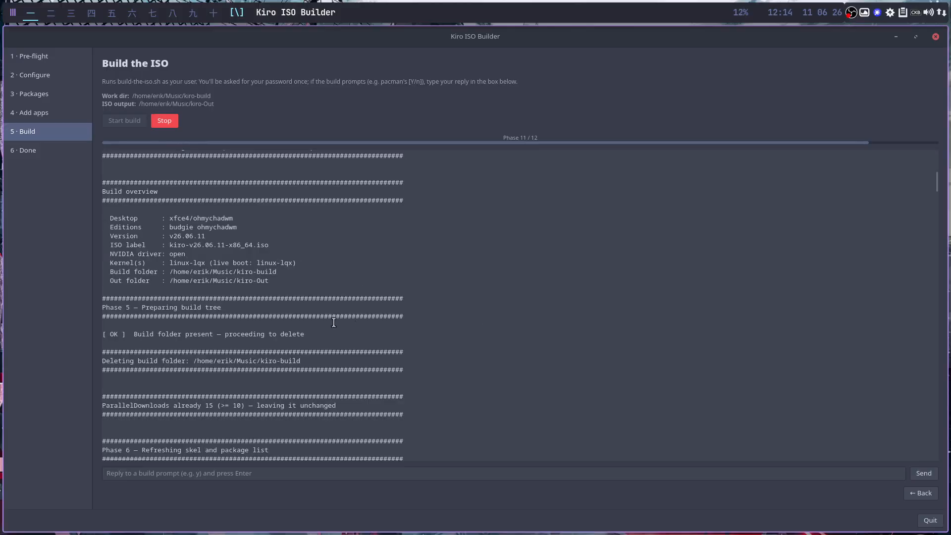
{"action": "left_click_drag", "start_coordinate": [197, 272], "coordinate": [276, 272]}
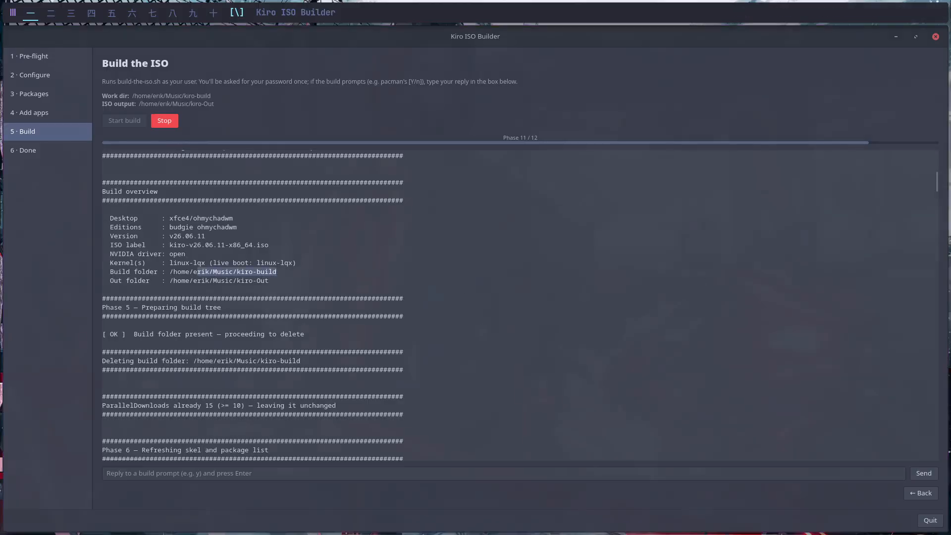
{"action": "left_click_drag", "start_coordinate": [935, 184], "coordinate": [939, 472]}
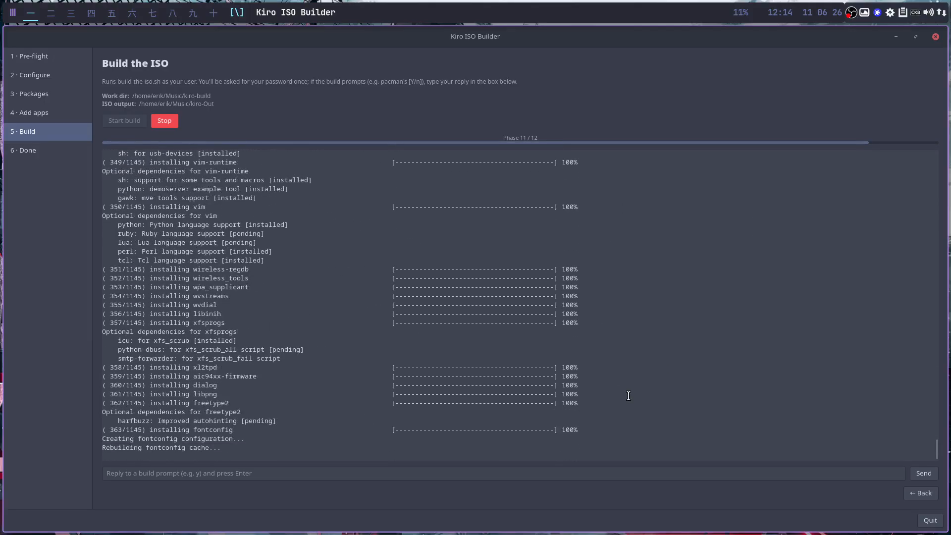
Step: Revisit the pre-flight checks and the build configuration to review the chosen settings
{"action": "left_click", "coordinate": [36, 61]}
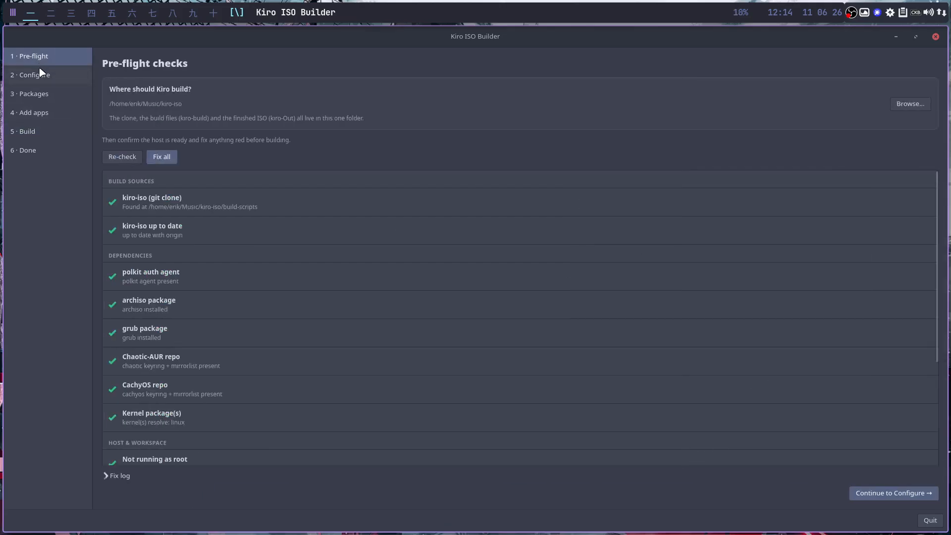
{"action": "left_click", "coordinate": [43, 74]}
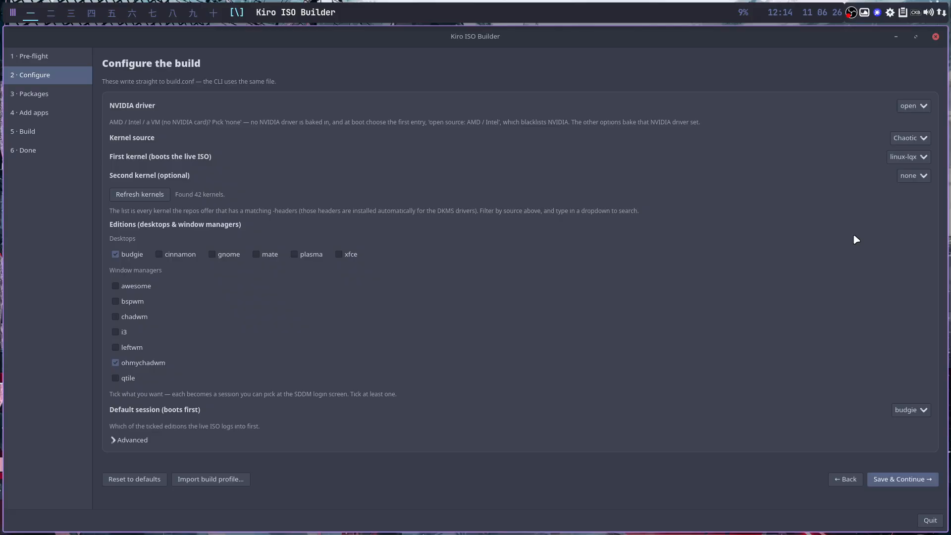
Step: Return to the running ISO build from the package selection and close the builder once the build is complete
{"action": "left_click", "coordinate": [58, 92]}
{"action": "left_click", "coordinate": [43, 134]}
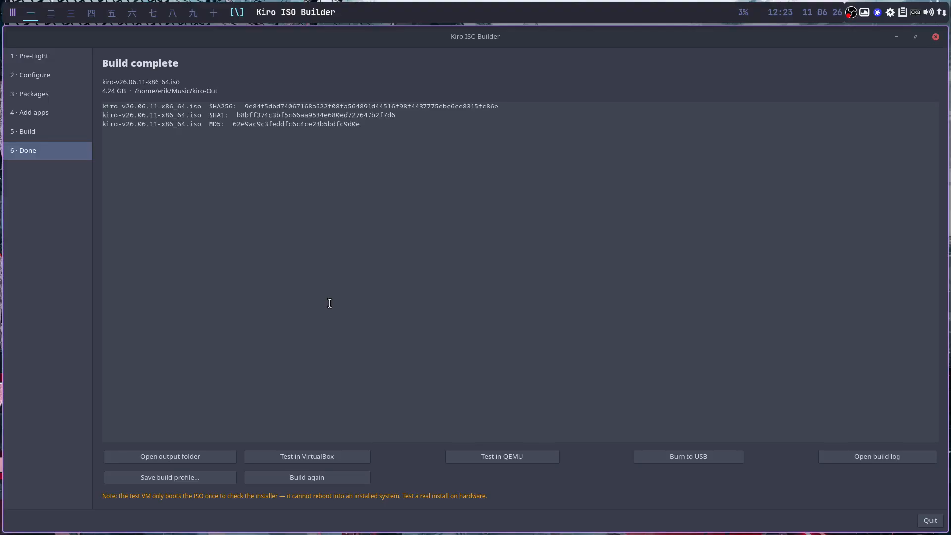
{"action": "key", "text": "super+q"}
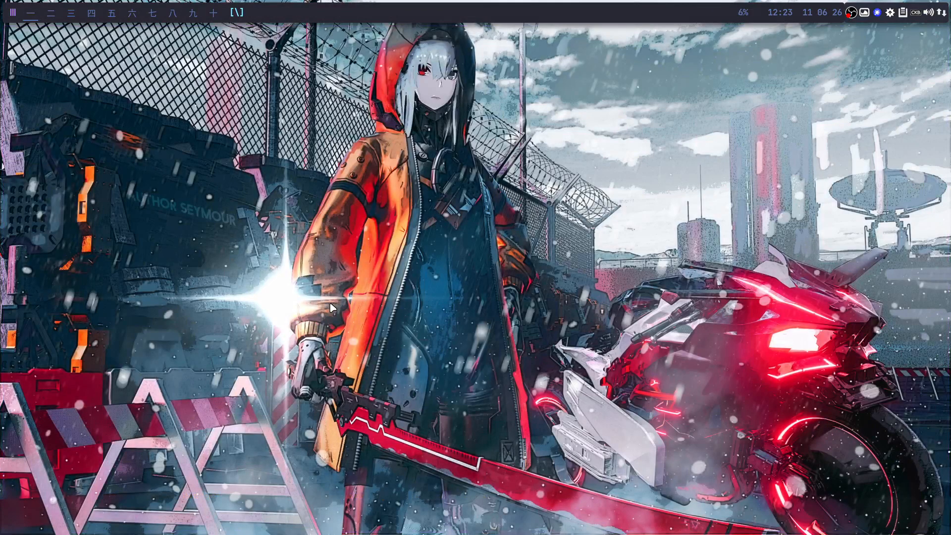
Step: Switch to Oracle VirtualBox Manager and attach kiro-v26.06.11-x86_64.iso from the Music/kiro-Out folder to the Kiro machine's optical drive
{"action": "key", "text": "super+F7"}
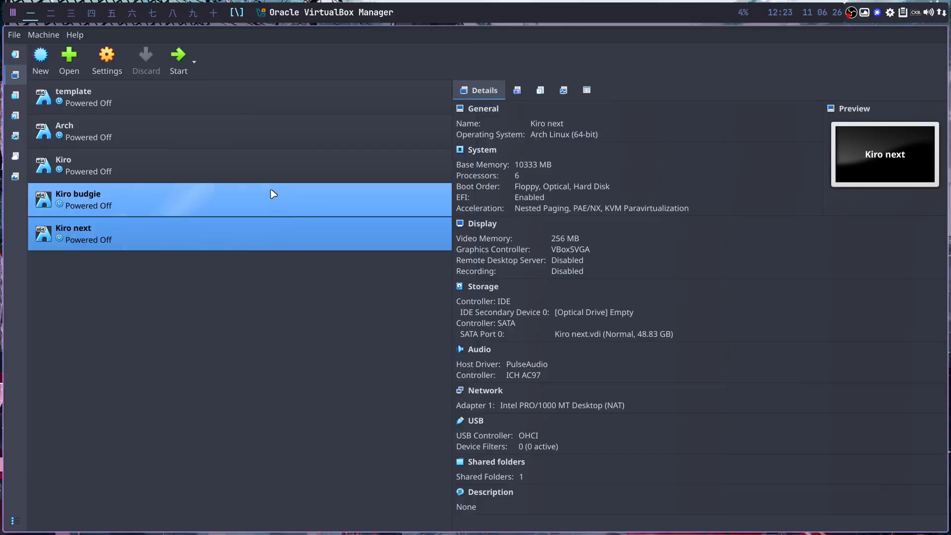
{"action": "left_click", "coordinate": [267, 169]}
{"action": "left_click", "coordinate": [575, 312]}
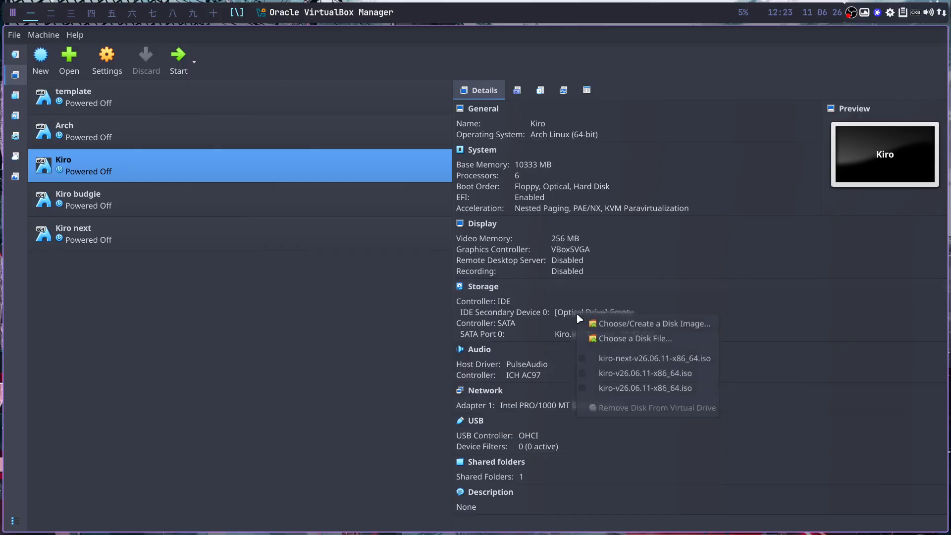
{"action": "left_click", "coordinate": [624, 339]}
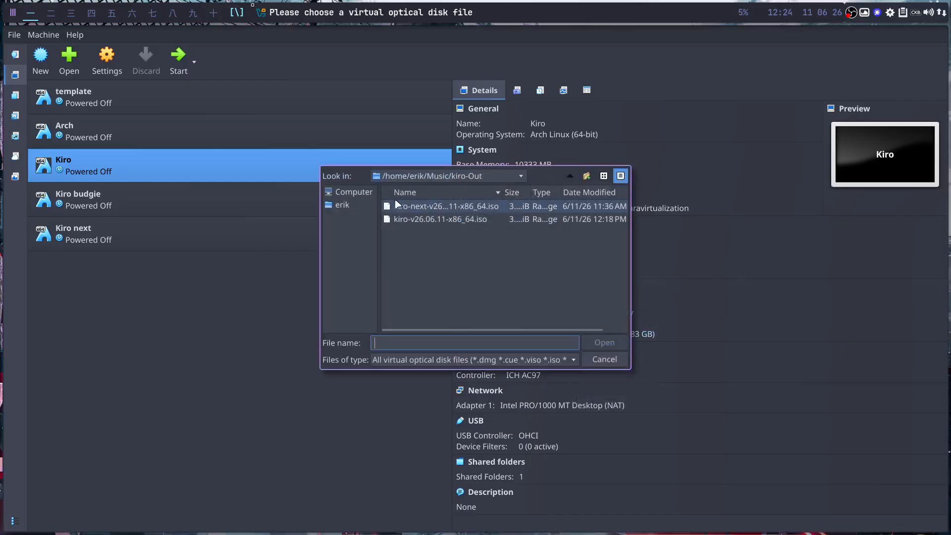
{"action": "left_click", "coordinate": [360, 207]}
{"action": "scroll", "coordinate": [422, 252], "scroll_direction": "down", "scroll_amount": 4}
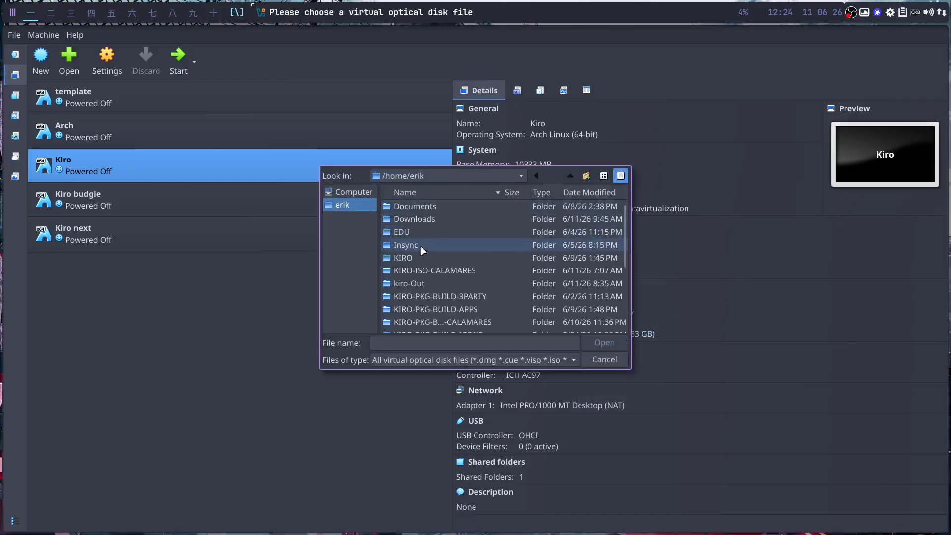
{"action": "double_click", "coordinate": [420, 246]}
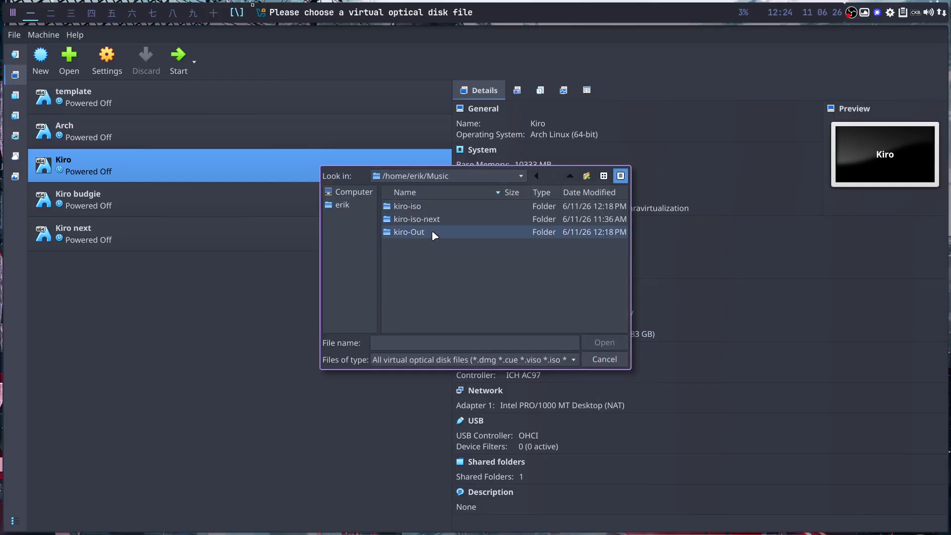
{"action": "double_click", "coordinate": [432, 231]}
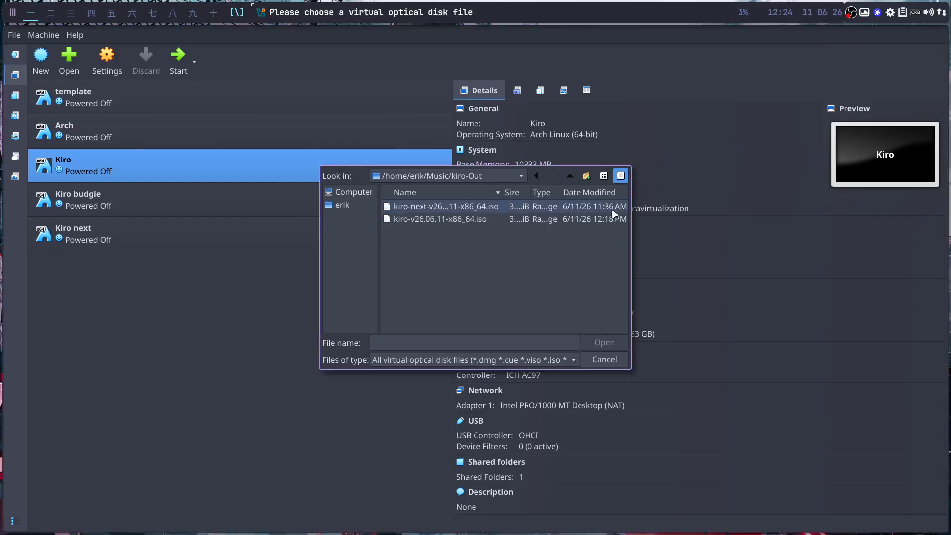
{"action": "left_click", "coordinate": [584, 219]}
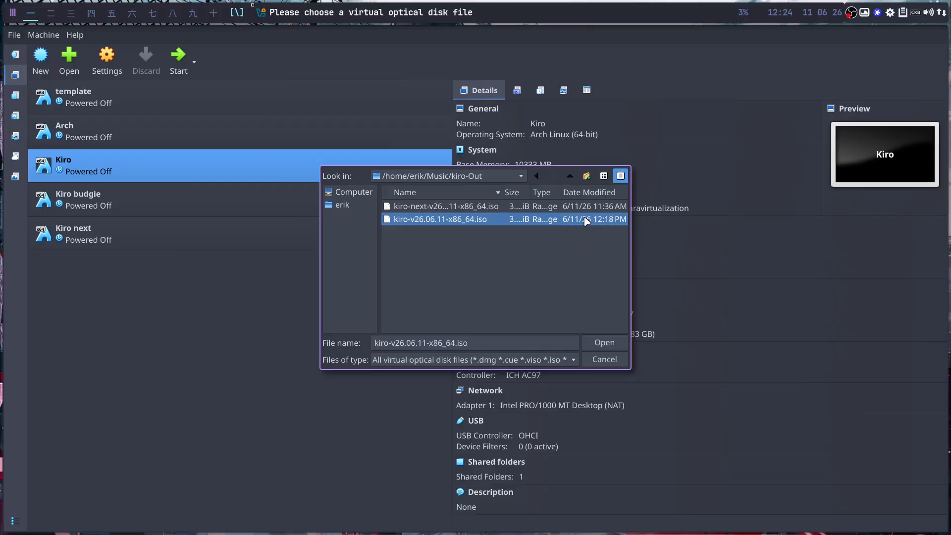
{"action": "left_click", "coordinate": [609, 345]}
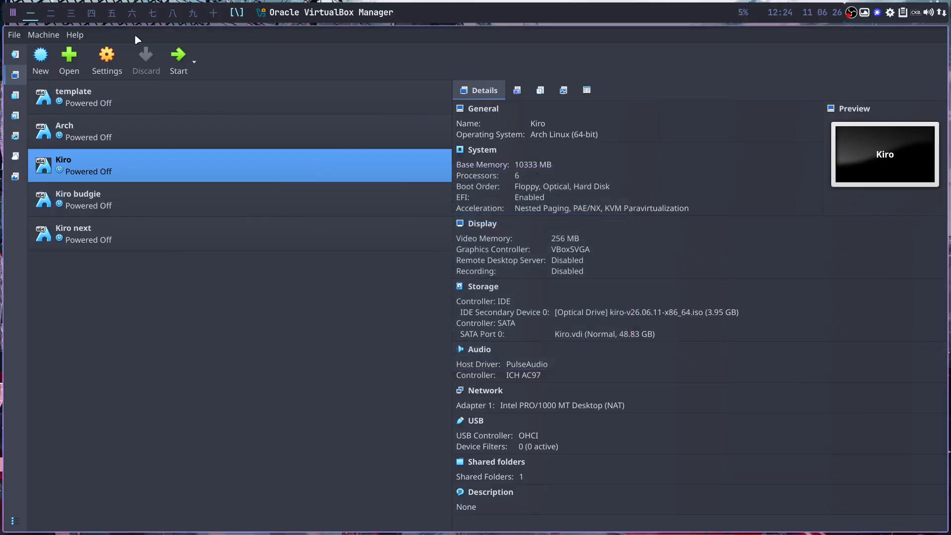
Step: Start the Kiro virtual machine and boot the live ISO by choosing the UEFI VBOX CD-ROM entry in the Boot Manager
{"action": "left_click", "coordinate": [178, 56]}
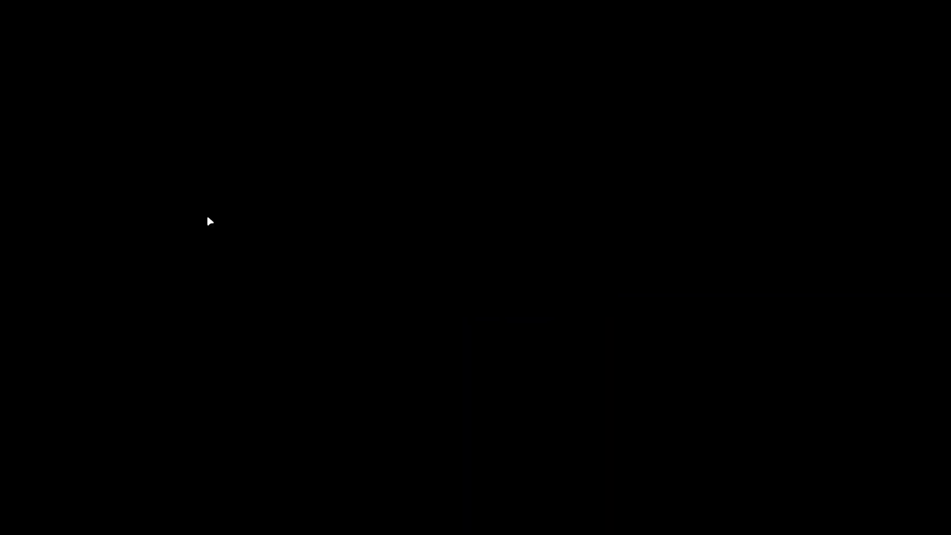
{"action": "key", "text": "Down"}
{"action": "key", "text": "Down"}
{"action": "key", "text": "Return"}
{"action": "key", "text": "Down"}
{"action": "key", "text": "Down"}
{"action": "key", "text": "Return"}
{"action": "key", "text": "Down"}
{"action": "key", "text": "Down"}
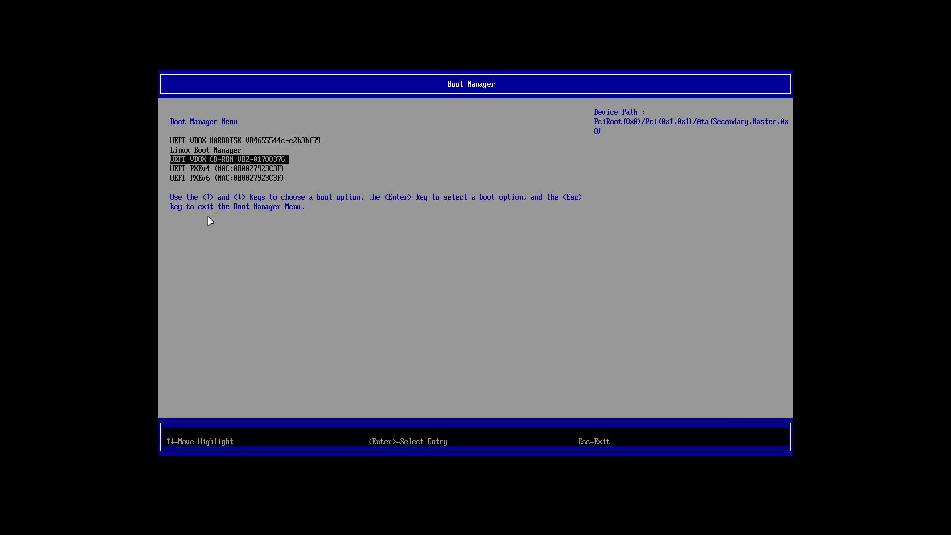
{"action": "key", "text": "Return"}
{"action": "key", "text": "Return"}
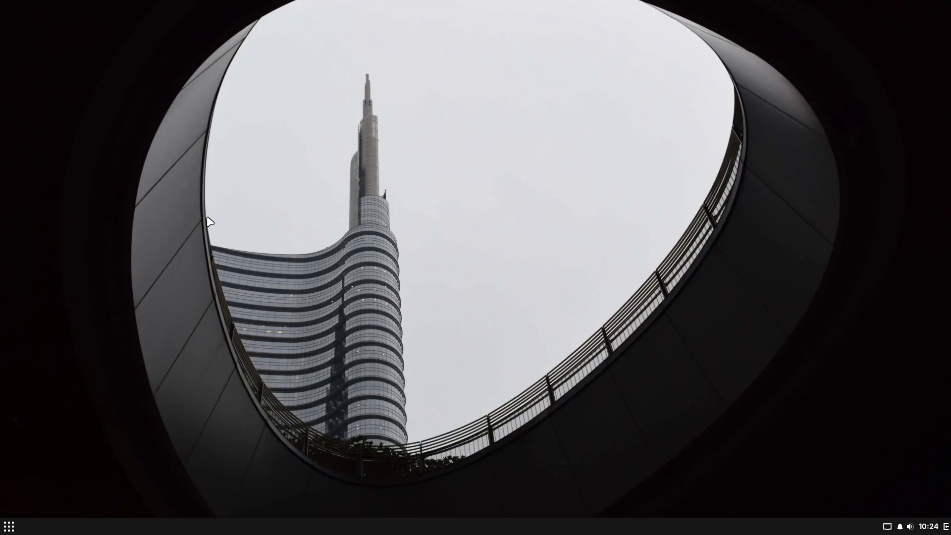
Step: Search the live desktop's applications for "cal" and "inst", and open the Calamares Tweak Tool
{"action": "left_click", "coordinate": [10, 530]}
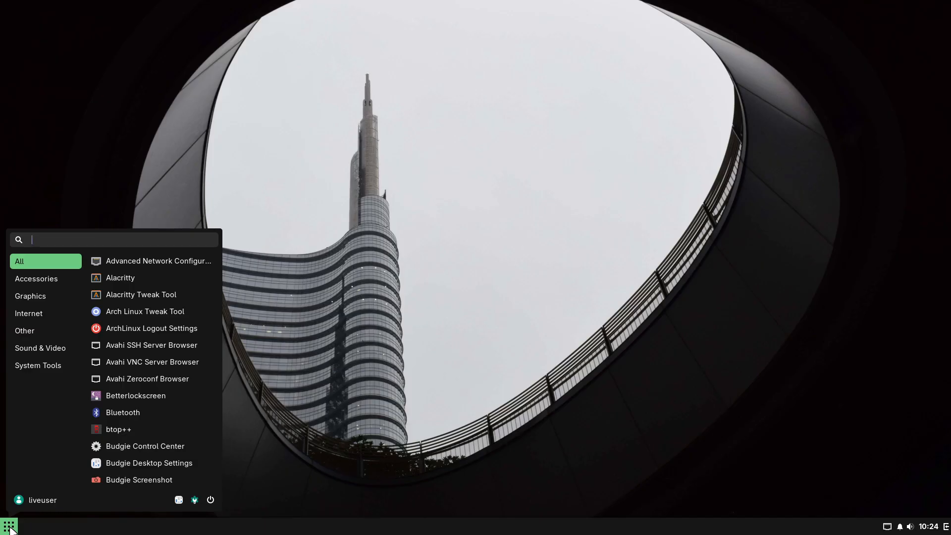
{"action": "type", "text": "cql"}
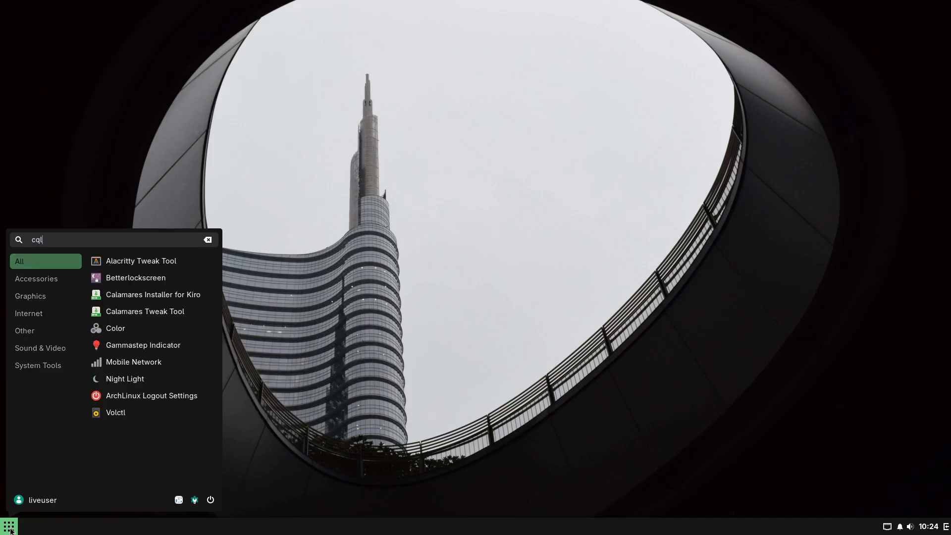
{"action": "key", "text": "BackSpace"}
{"action": "key", "text": "BackSpace"}
{"action": "type", "text": "al"}
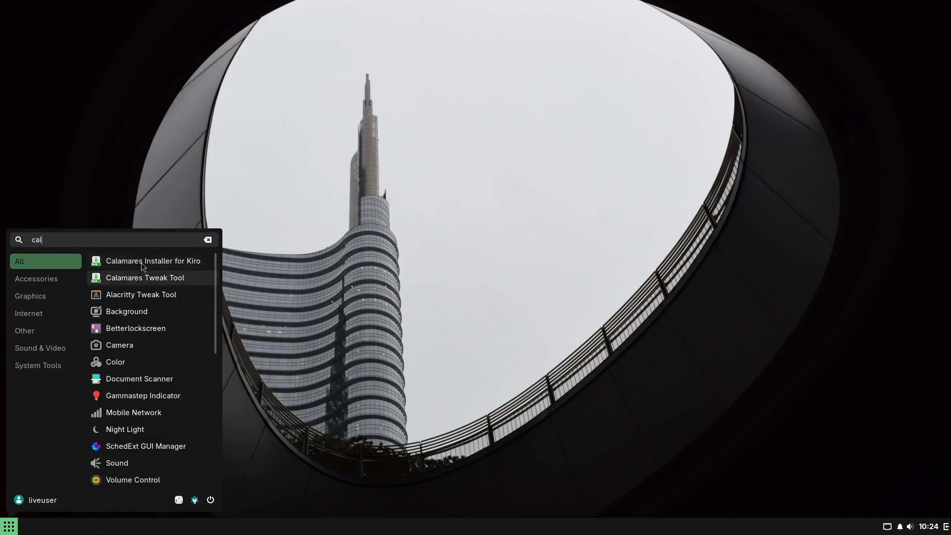
{"action": "left_click_drag", "start_coordinate": [58, 240], "coordinate": [26, 240]}
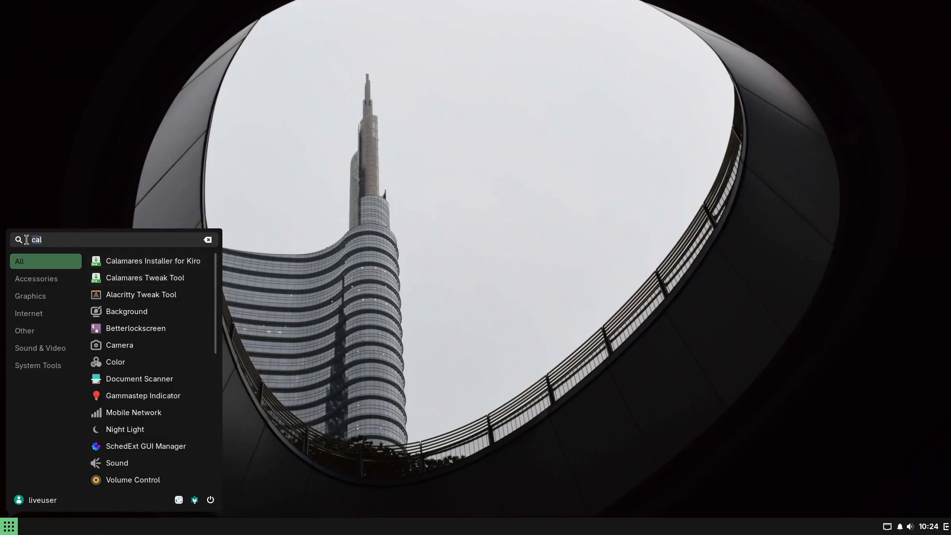
{"action": "type", "text": "inst"}
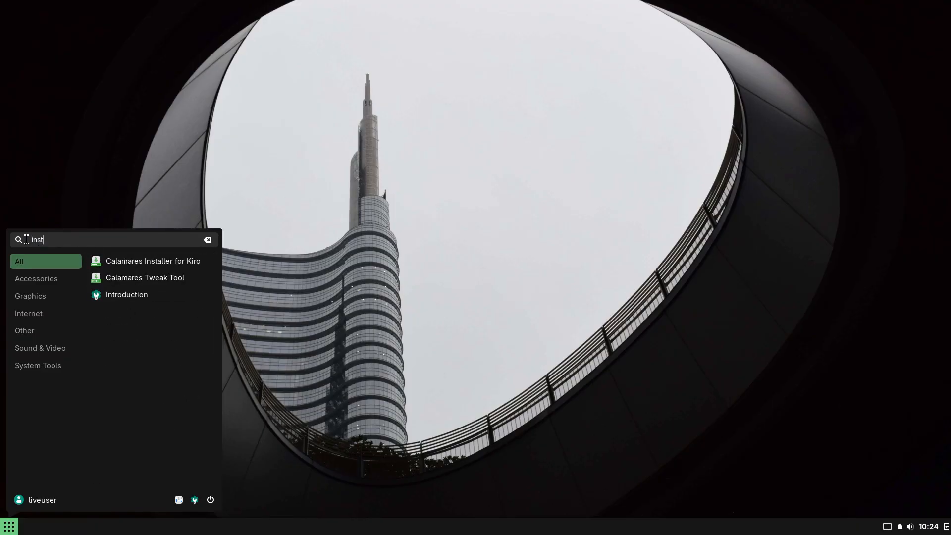
{"action": "left_click", "coordinate": [144, 278]}
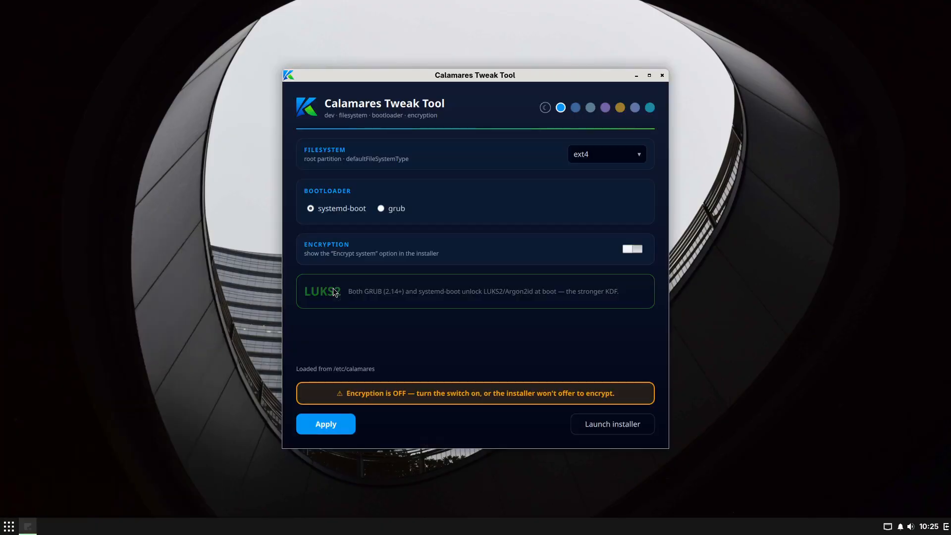
Step: Review the root filesystem choices, try the encryption switch, and close the Calamares Tweak Tool without applying anything
{"action": "left_click", "coordinate": [621, 156]}
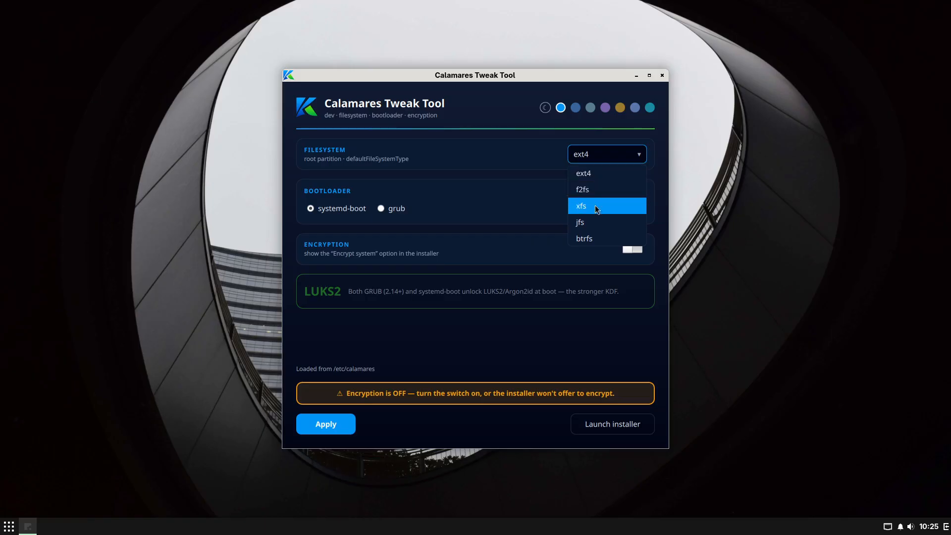
{"action": "left_click", "coordinate": [484, 163]}
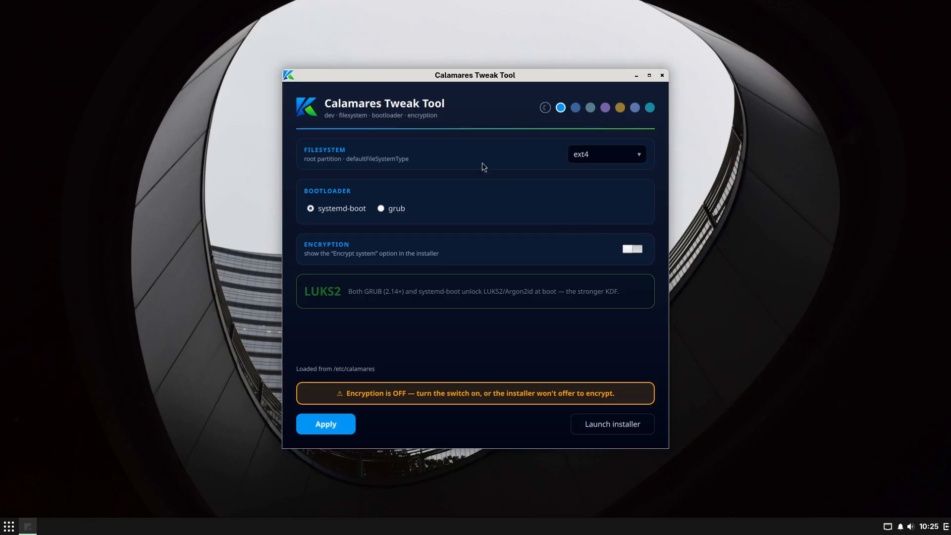
{"action": "left_click", "coordinate": [628, 251]}
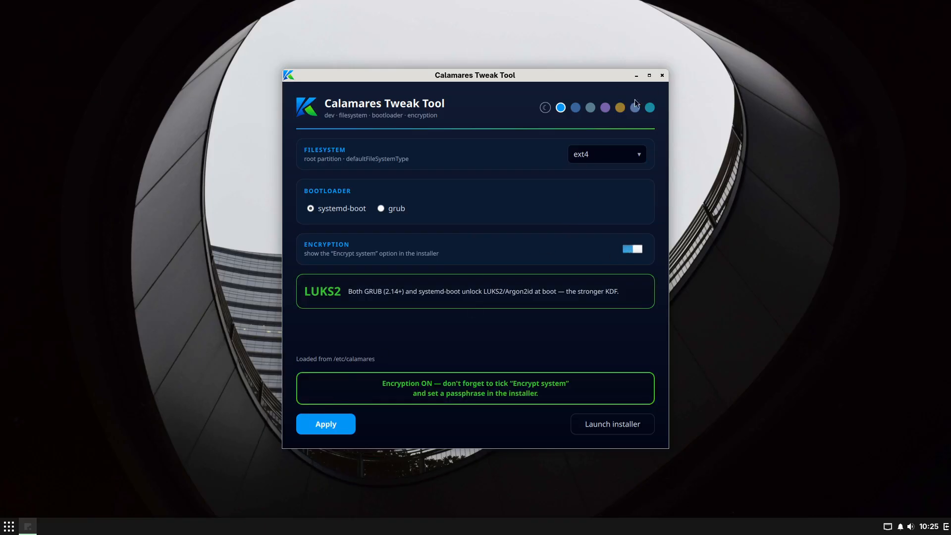
{"action": "left_click", "coordinate": [661, 74]}
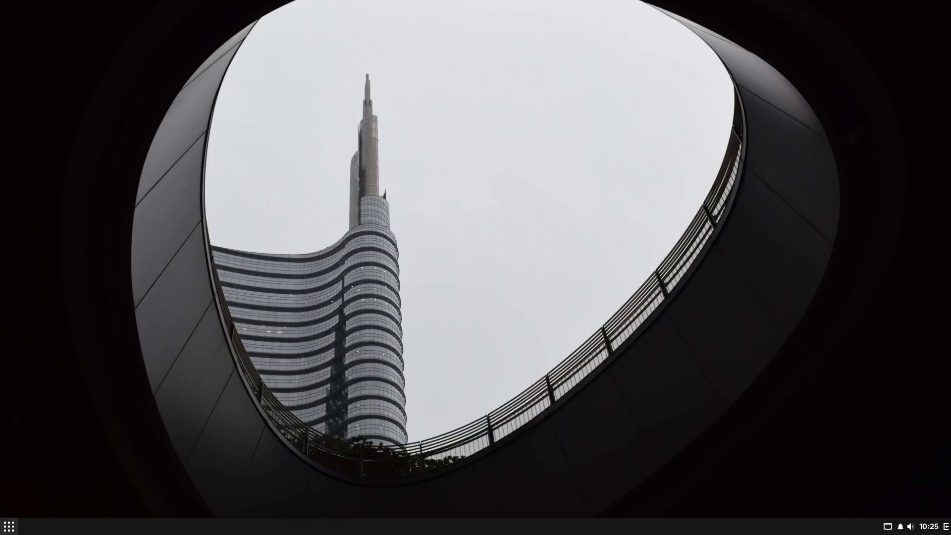
Step: Launch the Calamares Installer for Kiro and continue through the welcome and location pages, keeping American English as the language
{"action": "left_click", "coordinate": [7, 528]}
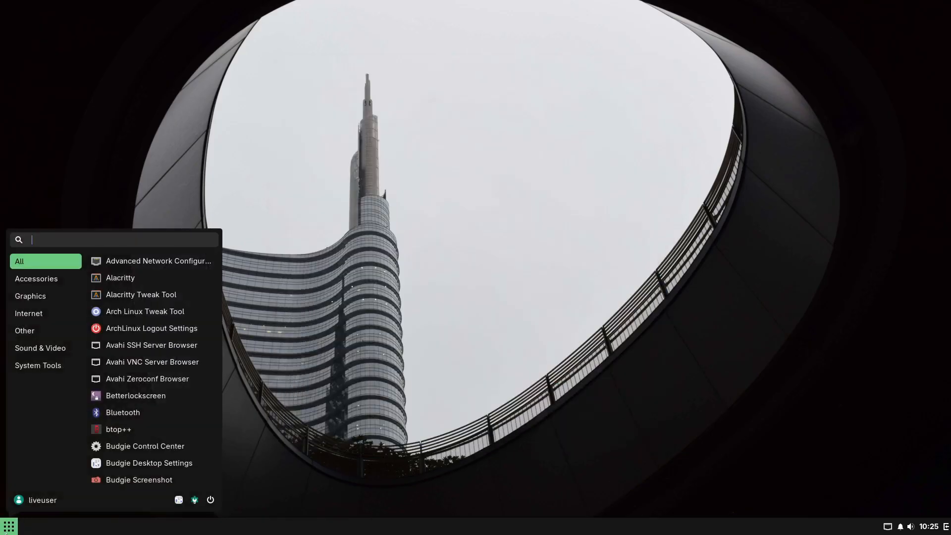
{"action": "type", "text": "c"}
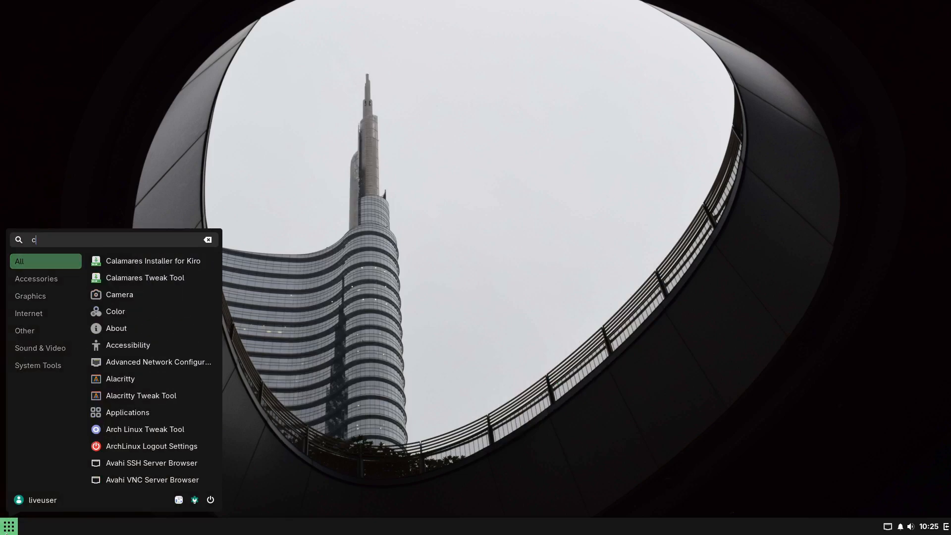
{"action": "left_click", "coordinate": [193, 263]}
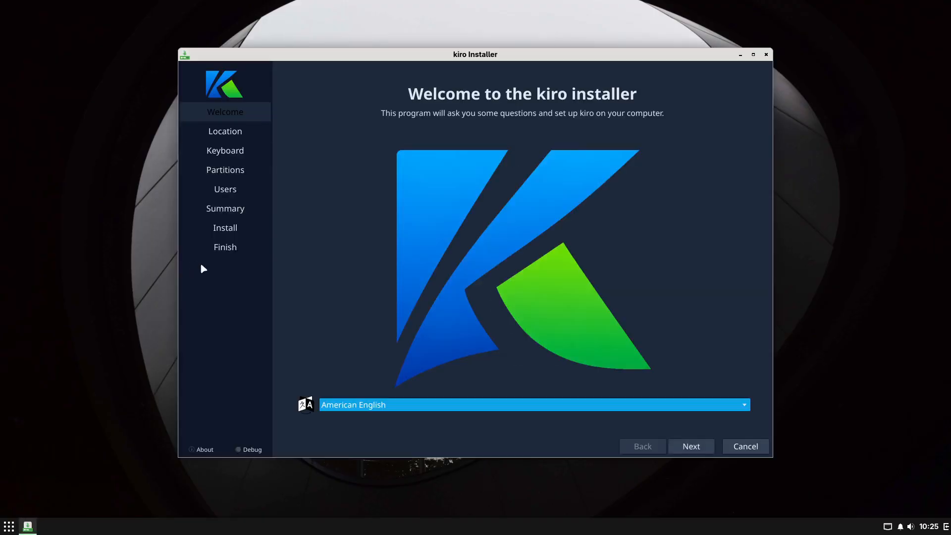
{"action": "left_click", "coordinate": [685, 446]}
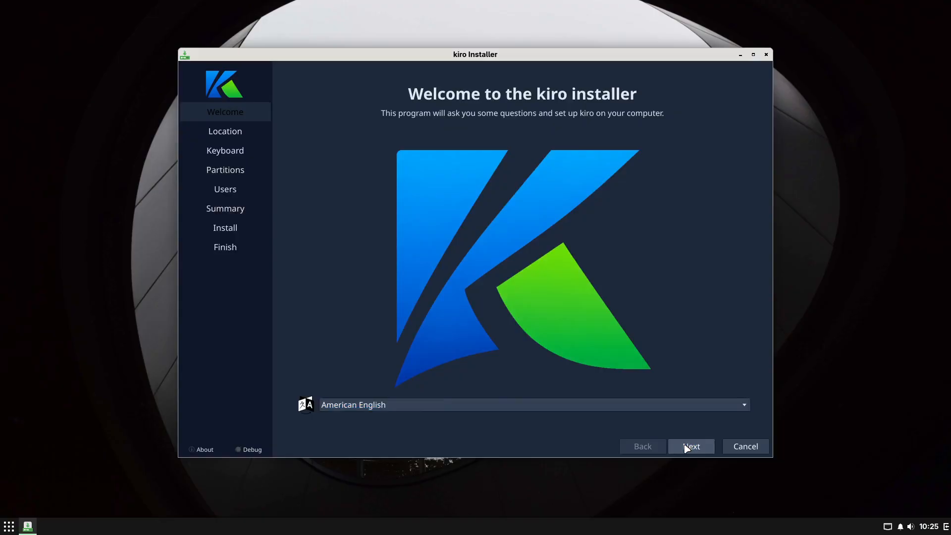
{"action": "left_click", "coordinate": [690, 447]}
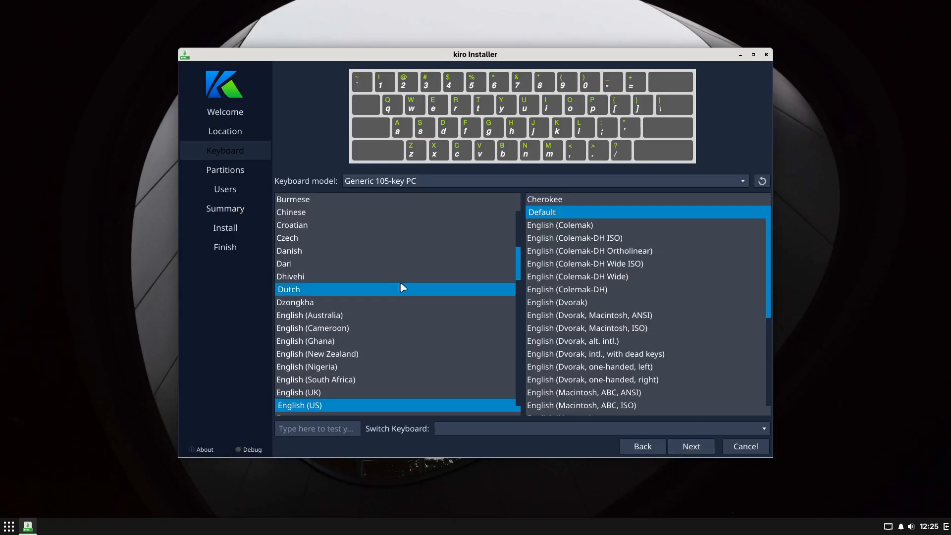
Step: Choose the Belgian keyboard layout with the Default variant and continue to partitioning
{"action": "scroll", "coordinate": [396, 282], "scroll_direction": "up", "scroll_amount": 3}
{"action": "left_click", "coordinate": [380, 251]}
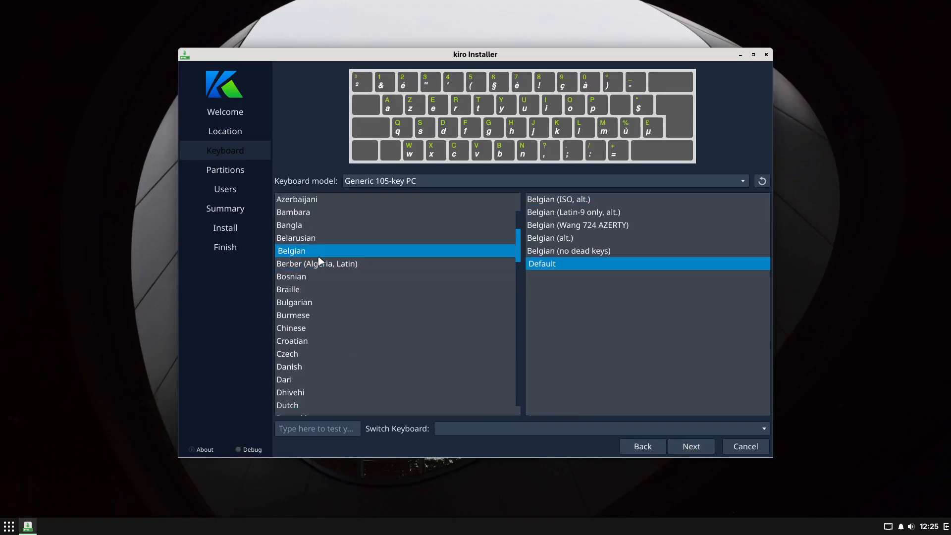
{"action": "left_click", "coordinate": [689, 447]}
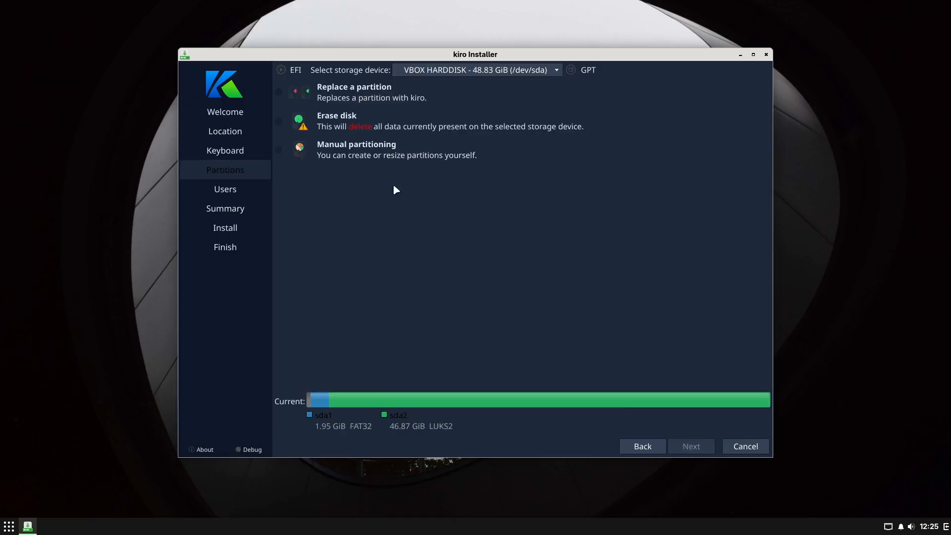
Step: Set the installer to erase the disk with Swap (no Hibernate) and continue to the user settings
{"action": "left_click", "coordinate": [344, 126]}
{"action": "left_click", "coordinate": [365, 145]}
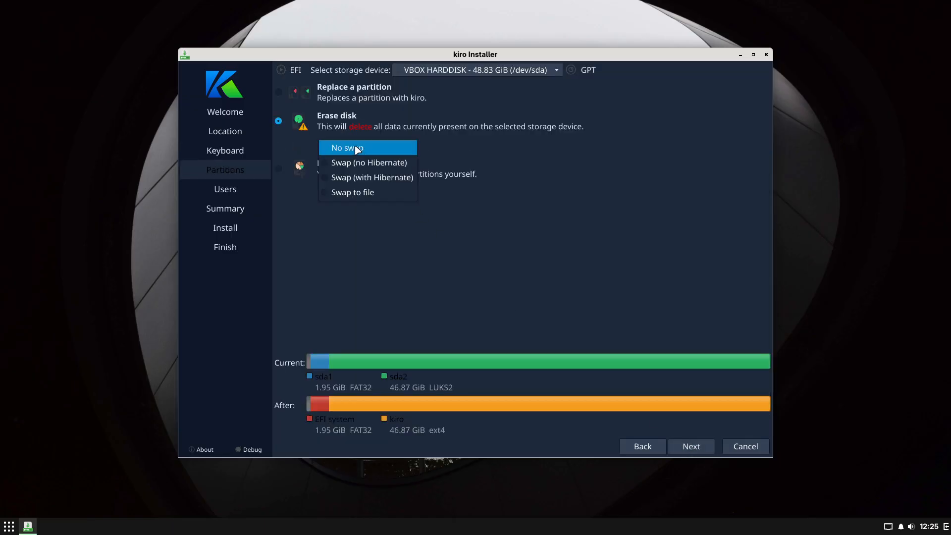
{"action": "left_click", "coordinate": [357, 158]}
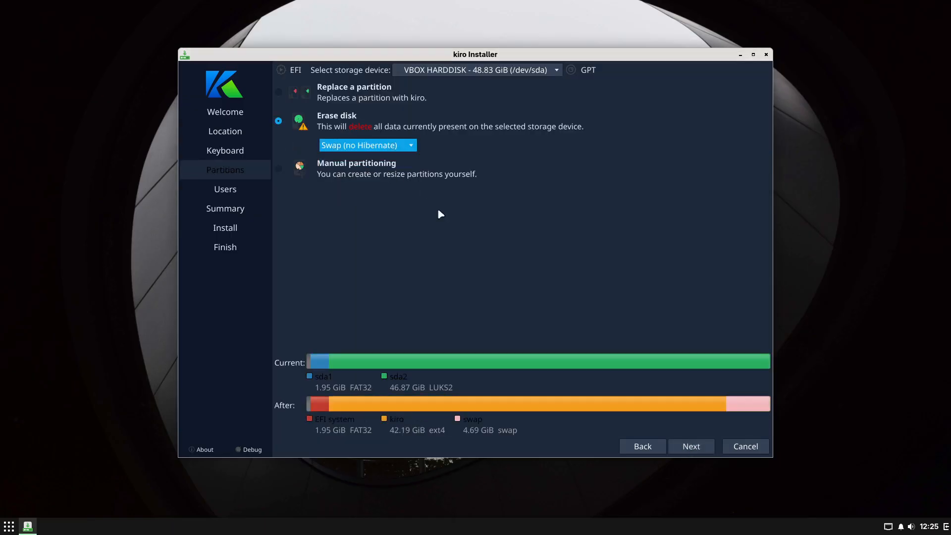
{"action": "left_click", "coordinate": [692, 447]}
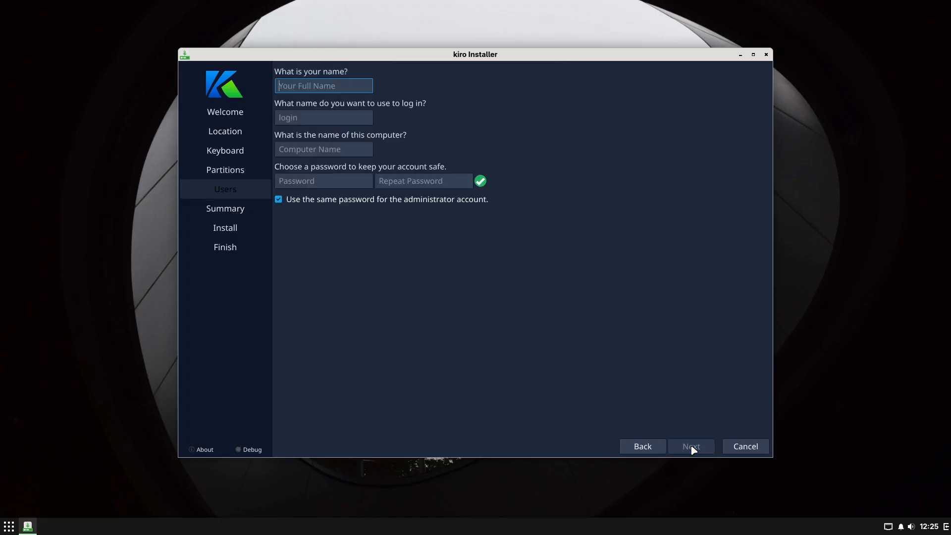
Step: Fill in the user's name, keep the suggested login and computer name, and enter and repeat the account password
{"action": "type", "text": "erik"}
{"action": "key", "text": "Tab"}
{"action": "key", "text": "Tab"}
{"action": "key", "text": "Tab"}
{"action": "type", "text": "●●●●"}
{"action": "key", "text": "Tab"}
{"action": "type", "text": "●"}
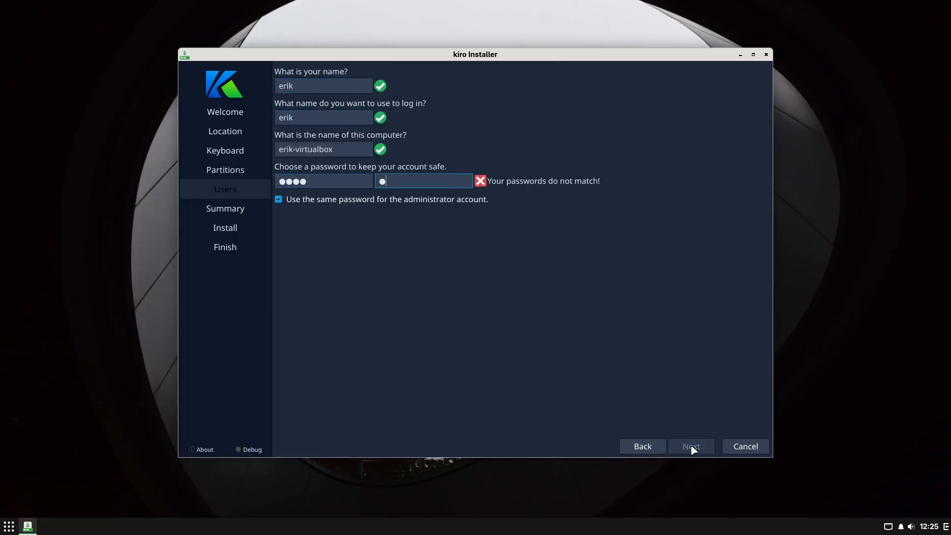
{"action": "type", "text": "●●●"}
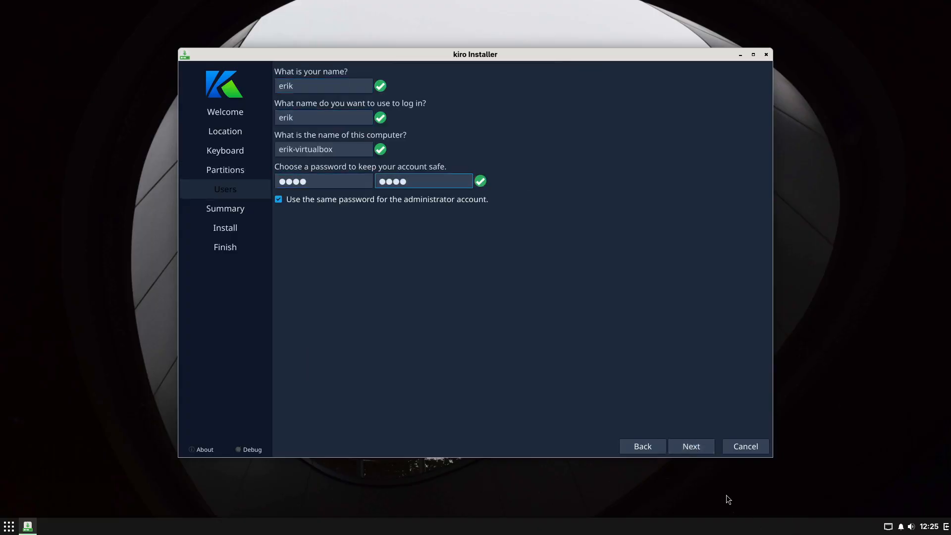
Step: Continue to the summary, review the planned partition changes for /dev/sda, and confirm starting the installation
{"action": "left_click", "coordinate": [707, 447]}
{"action": "left_click", "coordinate": [707, 447]}
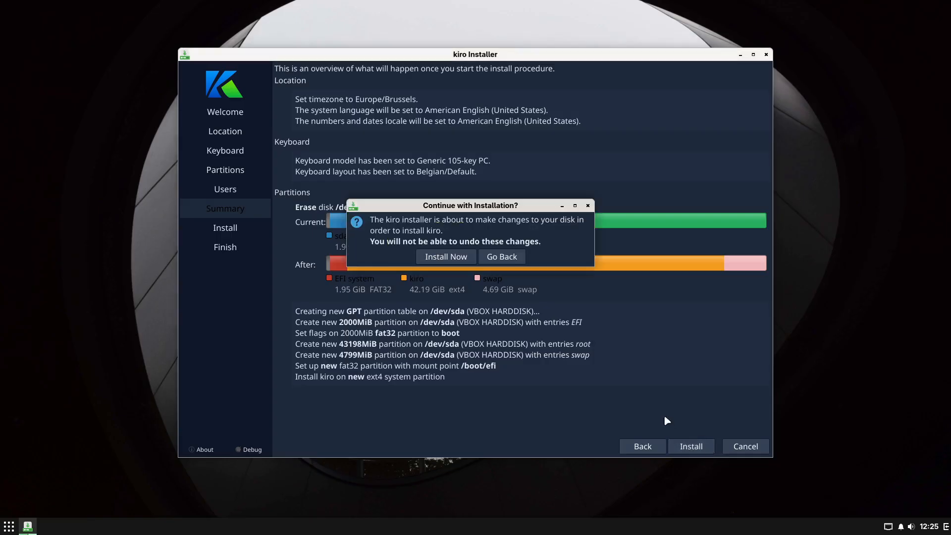
{"action": "left_click_drag", "start_coordinate": [488, 208], "coordinate": [583, 123]}
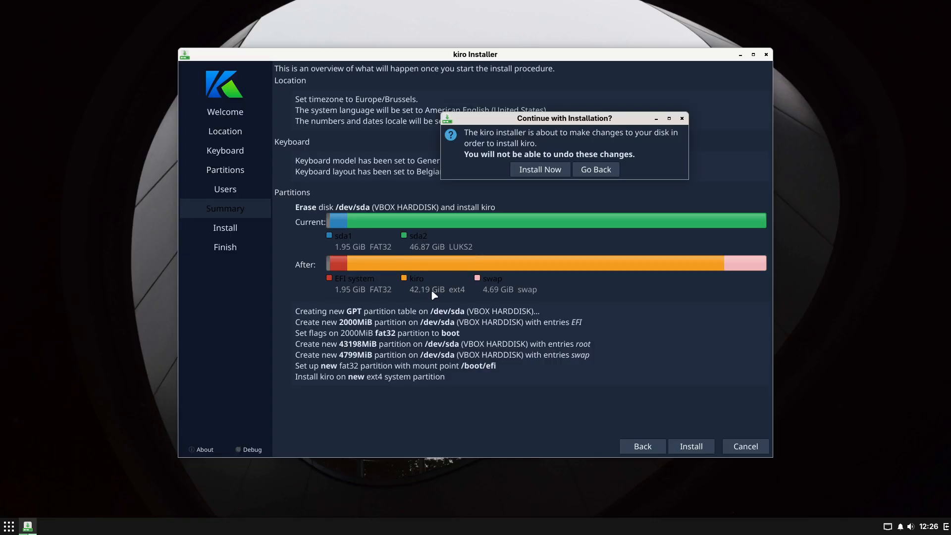
{"action": "left_click", "coordinate": [553, 174]}
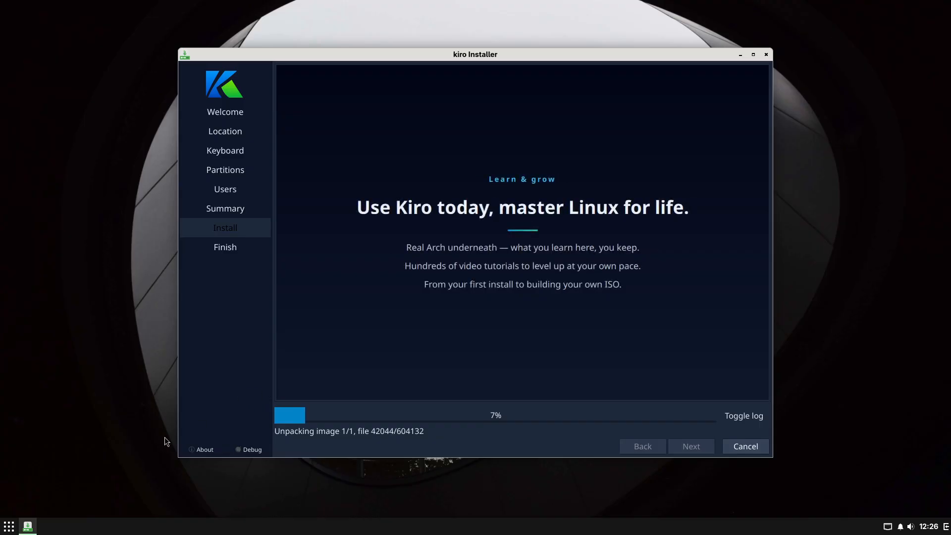
Step: Open GParted while the installation runs, examine the root and EFI partitions on /dev/sda, and close it again
{"action": "left_click", "coordinate": [9, 526]}
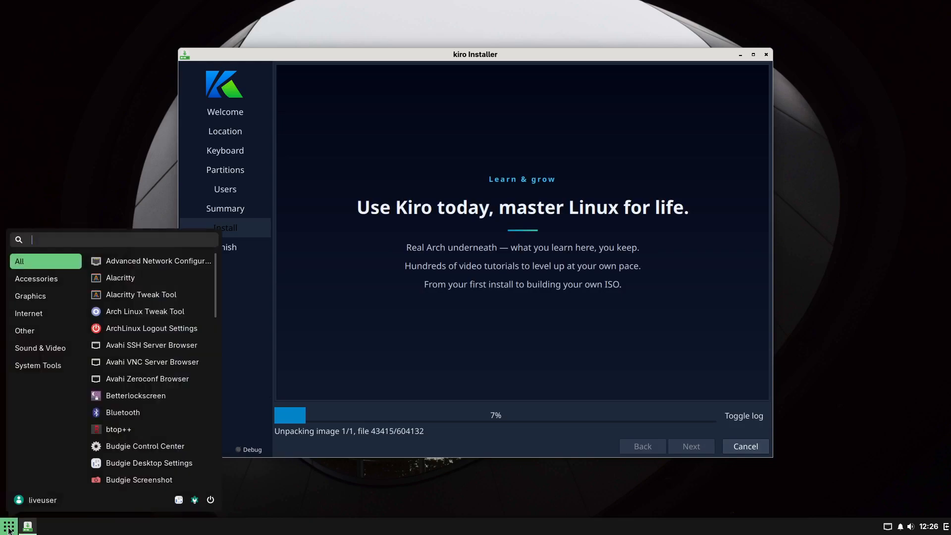
{"action": "type", "text": "gp"}
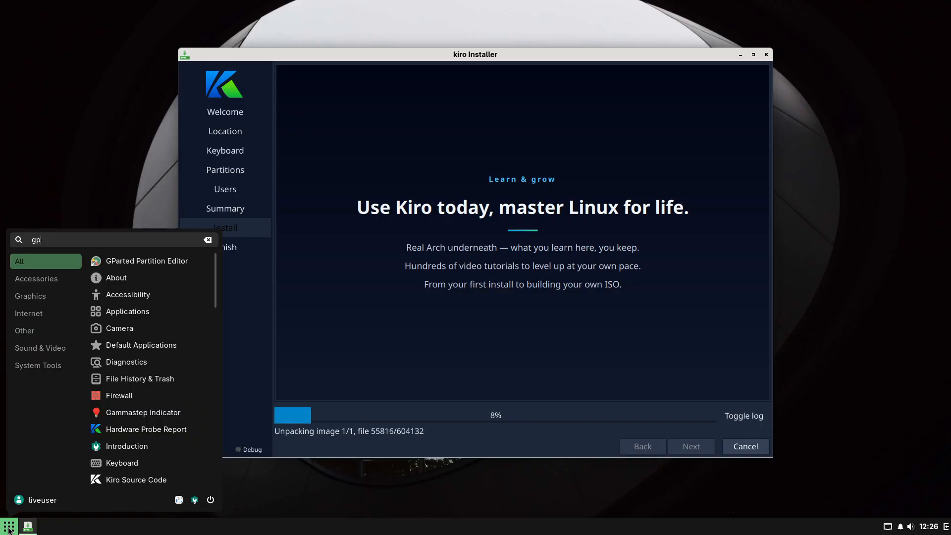
{"action": "left_click", "coordinate": [153, 260]}
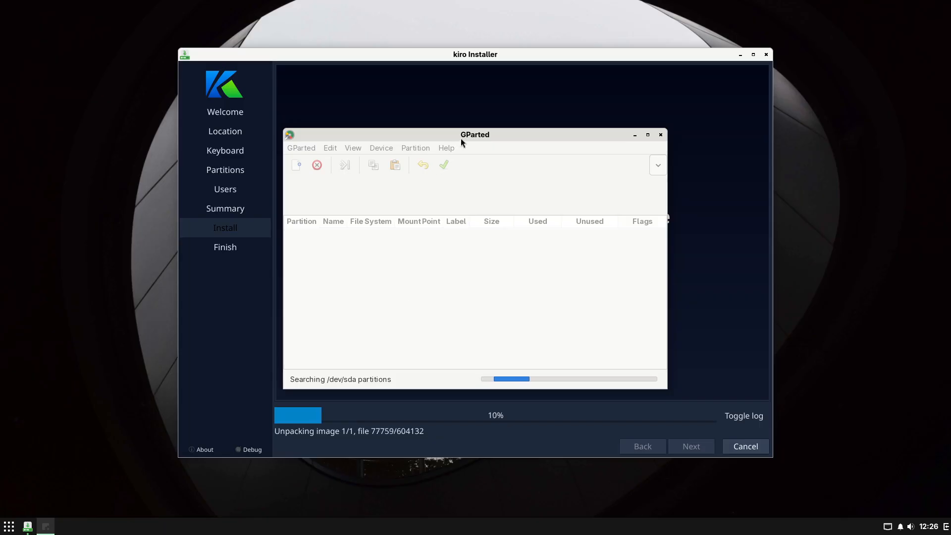
{"action": "left_click_drag", "start_coordinate": [462, 142], "coordinate": [405, 196]}
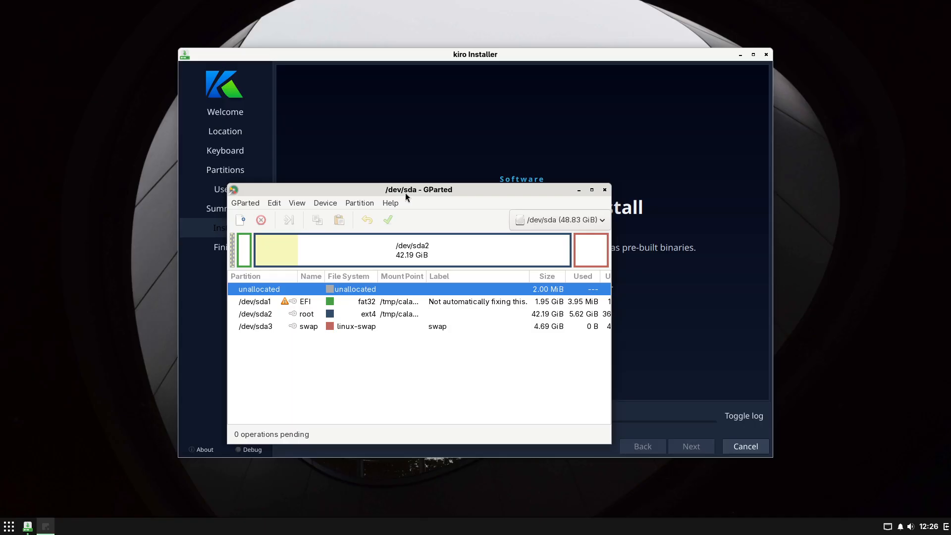
{"action": "left_click", "coordinate": [381, 260]}
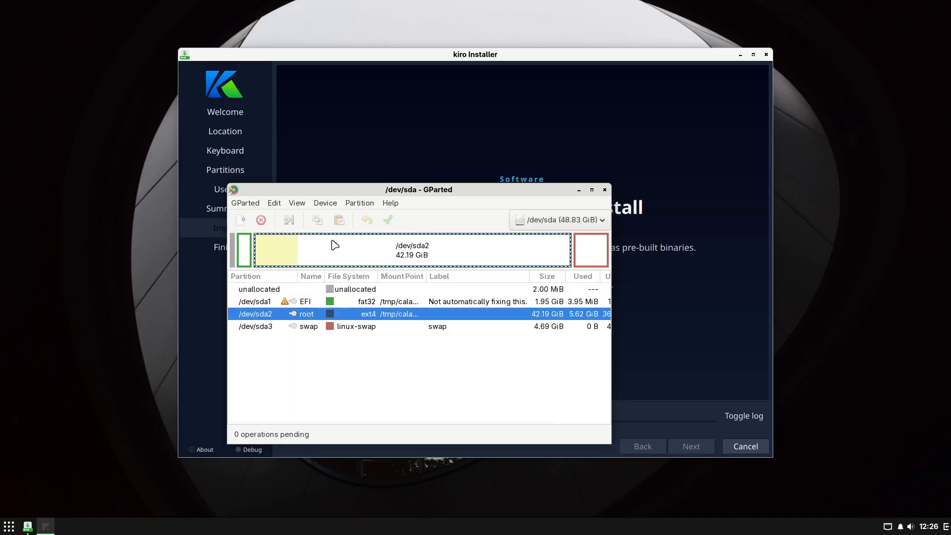
{"action": "left_click", "coordinate": [244, 251]}
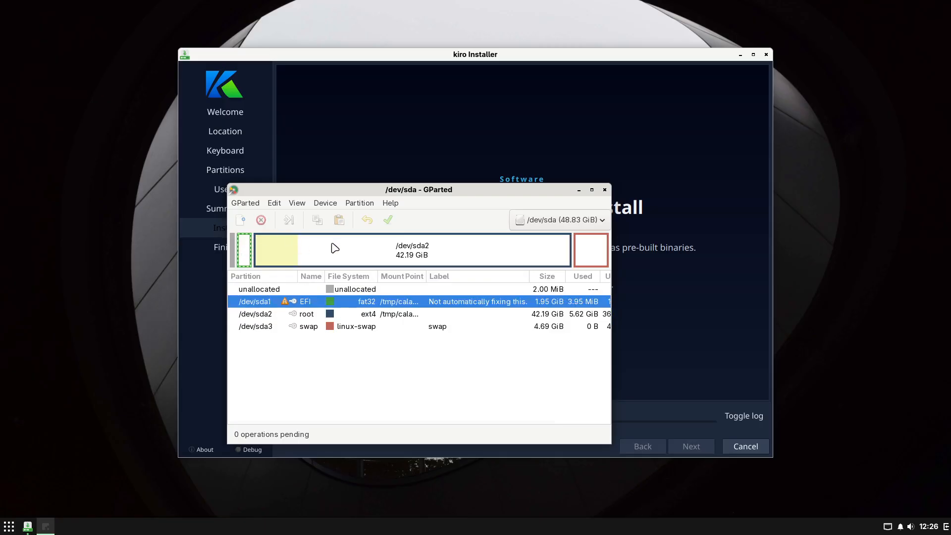
{"action": "left_click", "coordinate": [604, 190]}
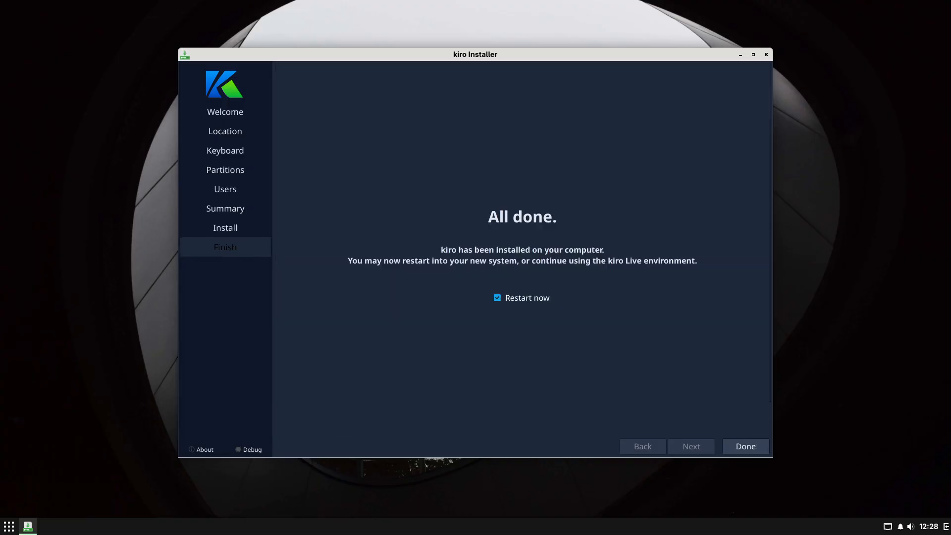
Step: Finish the installer with Restart now enabled, and remove kiro-v26.06.11-x86_64.iso from the Kiro machine's virtual optical drive in the VirtualBox manager
{"action": "left_click", "coordinate": [748, 447]}
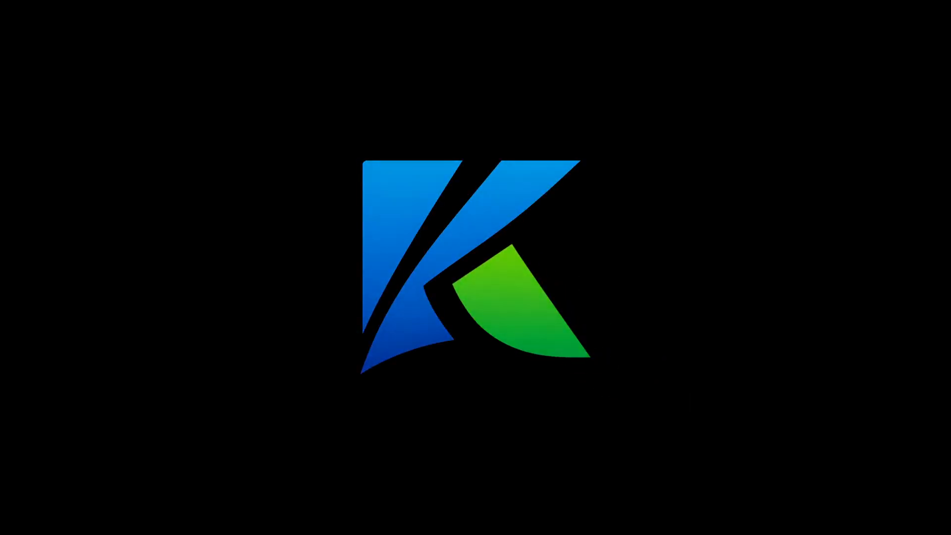
{"action": "key", "text": "ctrl+f"}
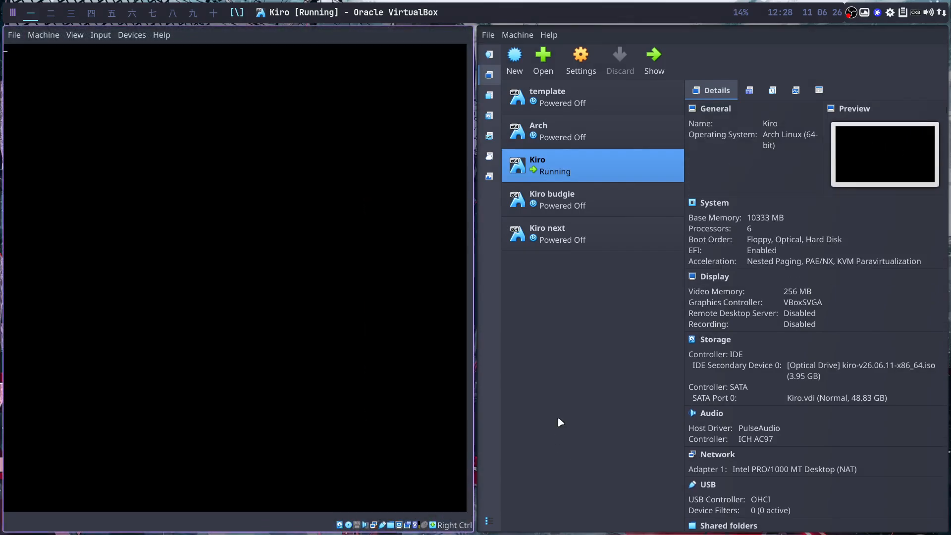
{"action": "left_click", "coordinate": [809, 364]}
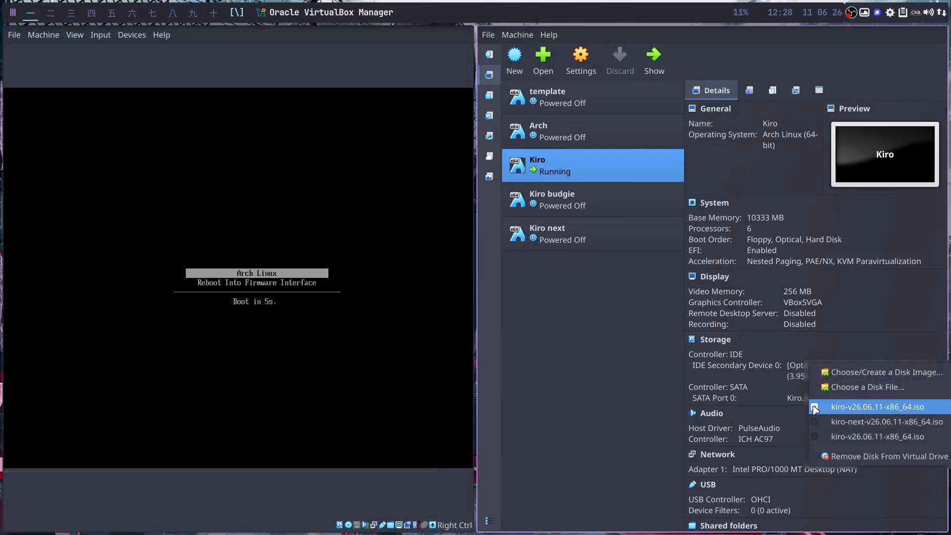
{"action": "left_click", "coordinate": [814, 407]}
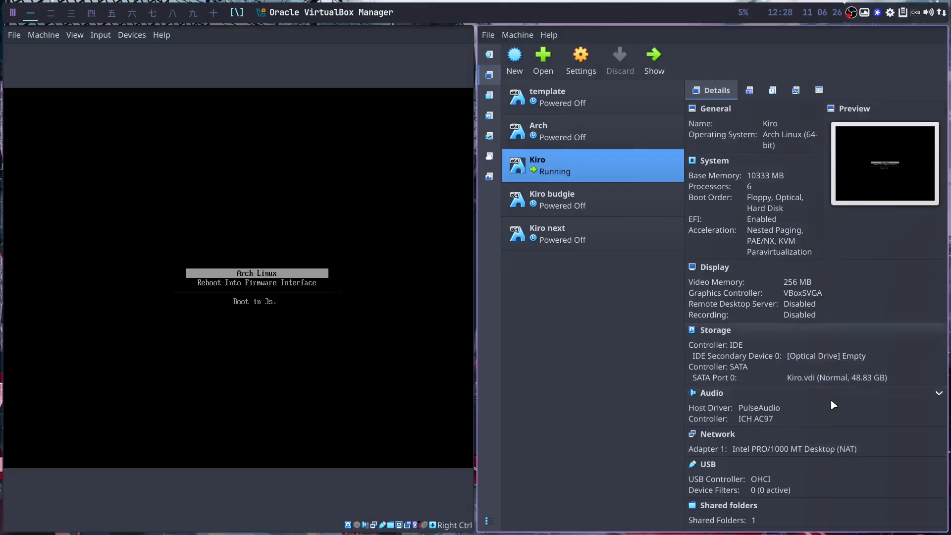
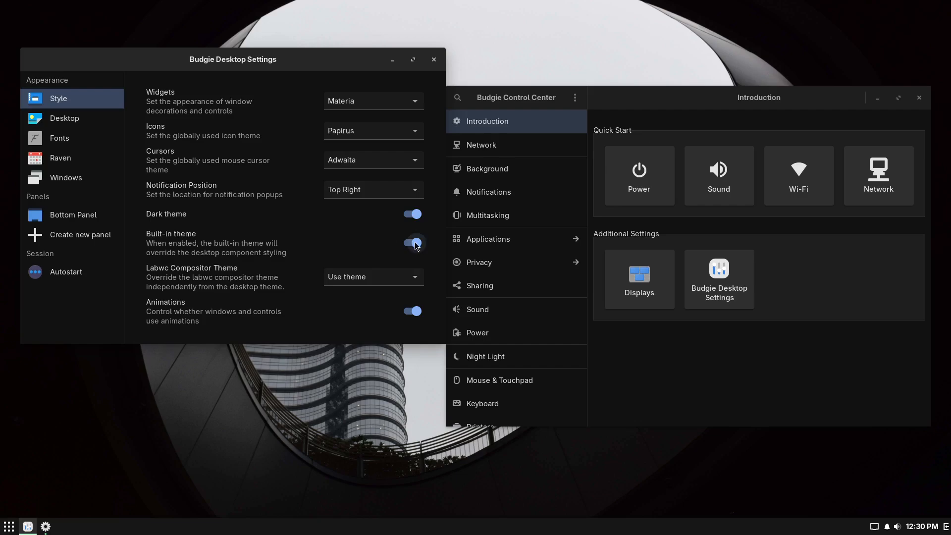
Step: Turn off the built-in theme, check the applications menu, and set the widget theme to Arc-Dawn-Dark
{"action": "left_click", "coordinate": [8, 526]}
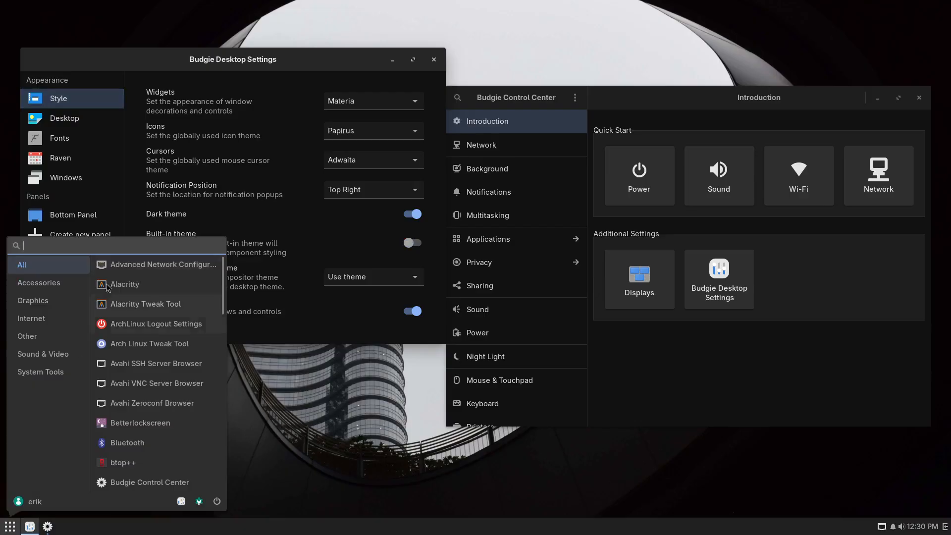
{"action": "left_click", "coordinate": [241, 92]}
{"action": "left_click", "coordinate": [389, 108]}
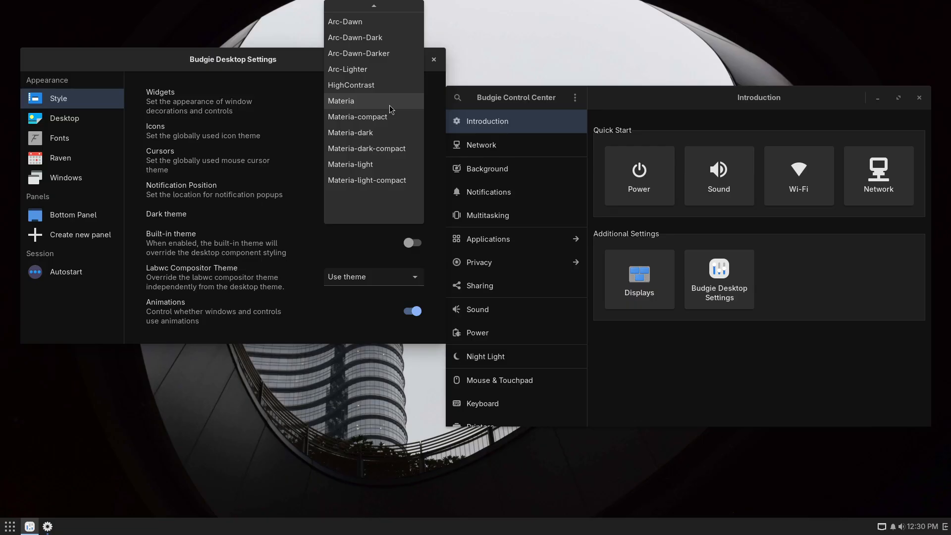
{"action": "scroll", "coordinate": [390, 108], "scroll_direction": "up", "scroll_amount": 2}
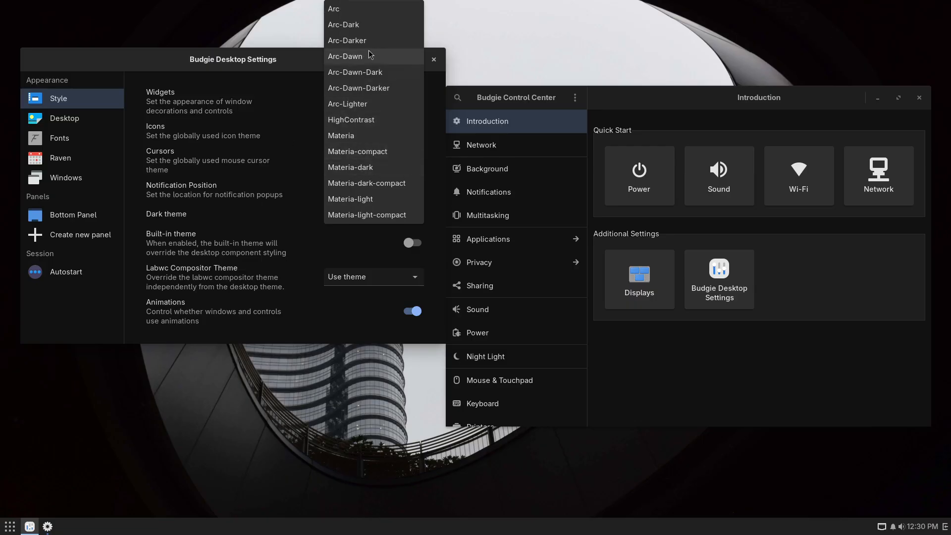
{"action": "left_click", "coordinate": [369, 74]}
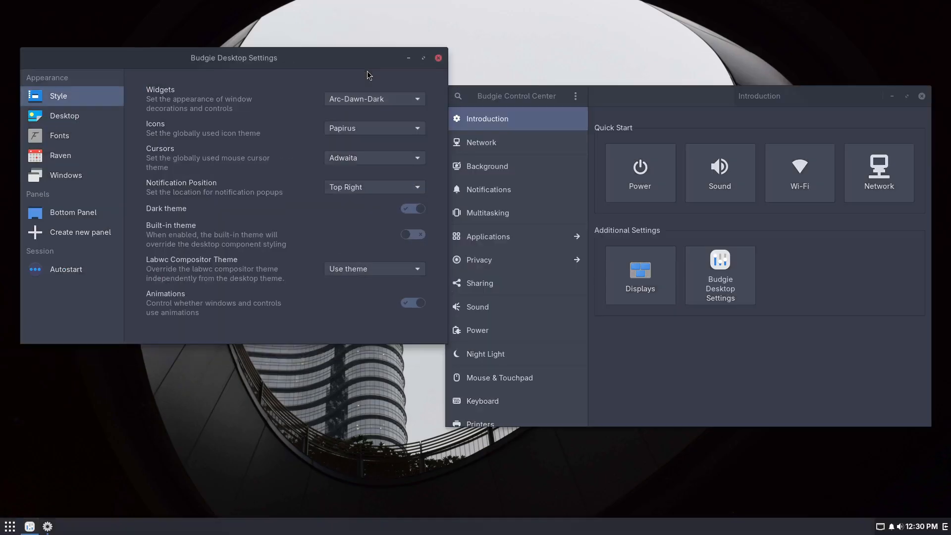
Step: Try the neo-candy-icons icon theme, check it in the applications menu, and switch the icons to Numix
{"action": "left_click", "coordinate": [362, 132]}
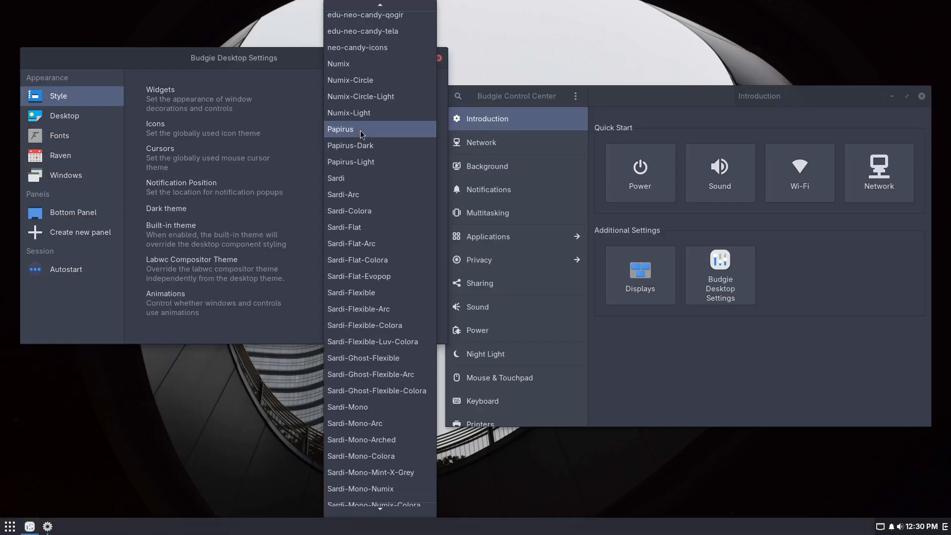
{"action": "scroll", "coordinate": [361, 134], "scroll_direction": "up", "scroll_amount": 1}
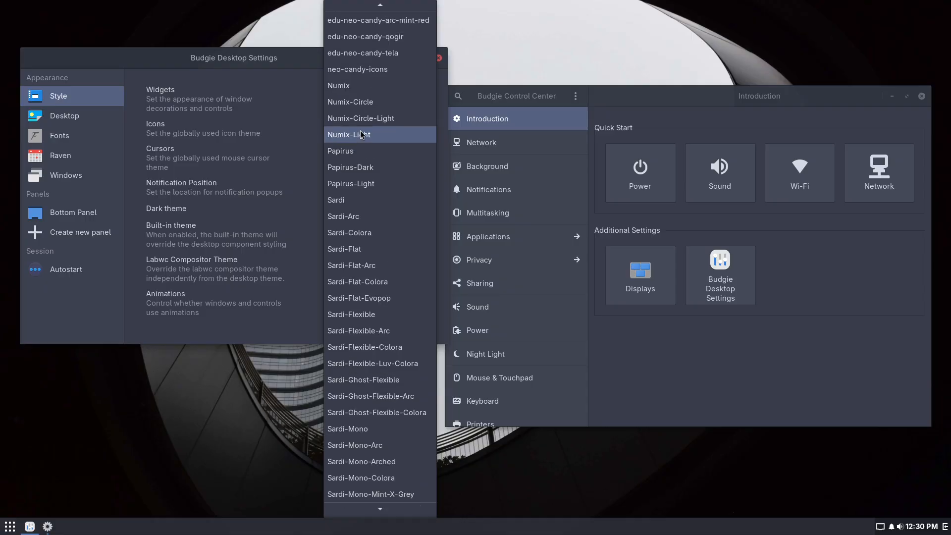
{"action": "left_click", "coordinate": [368, 70]}
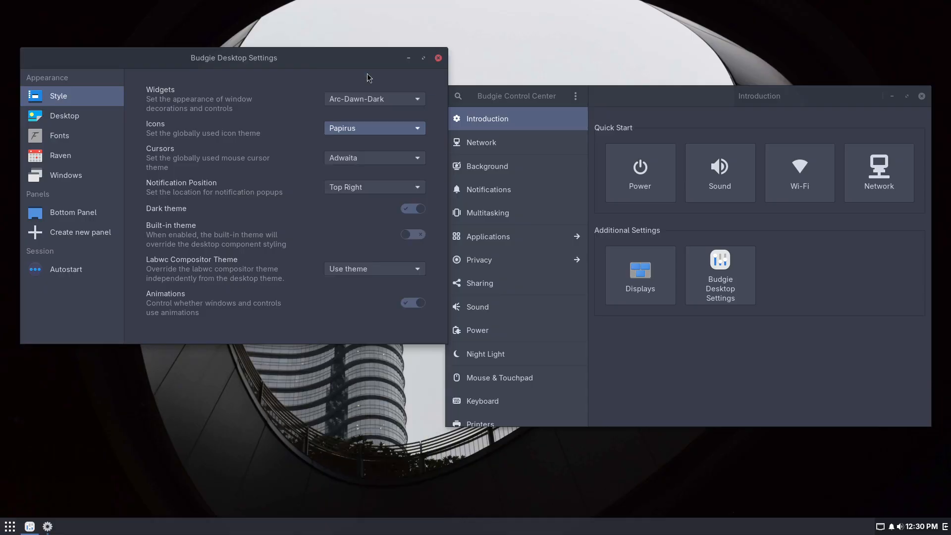
{"action": "left_click", "coordinate": [2, 530]}
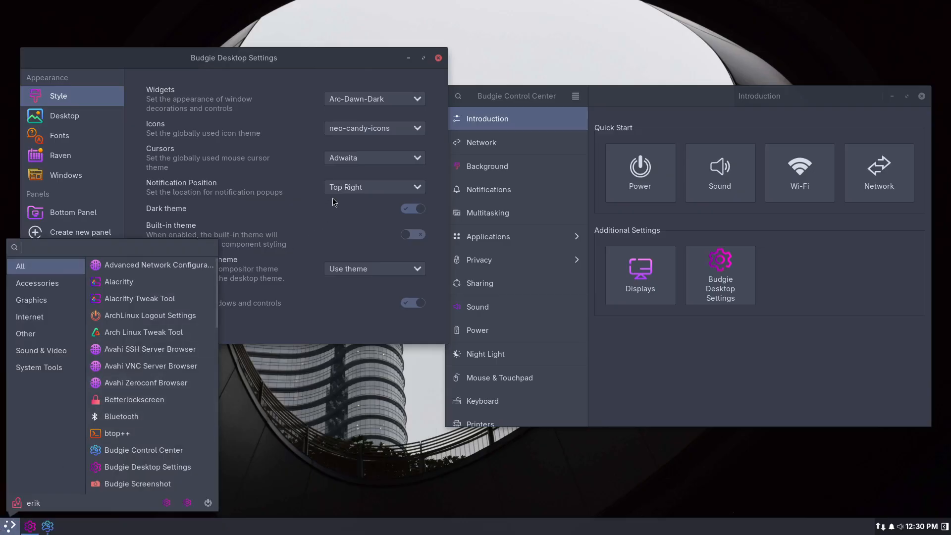
{"action": "left_click", "coordinate": [366, 131]}
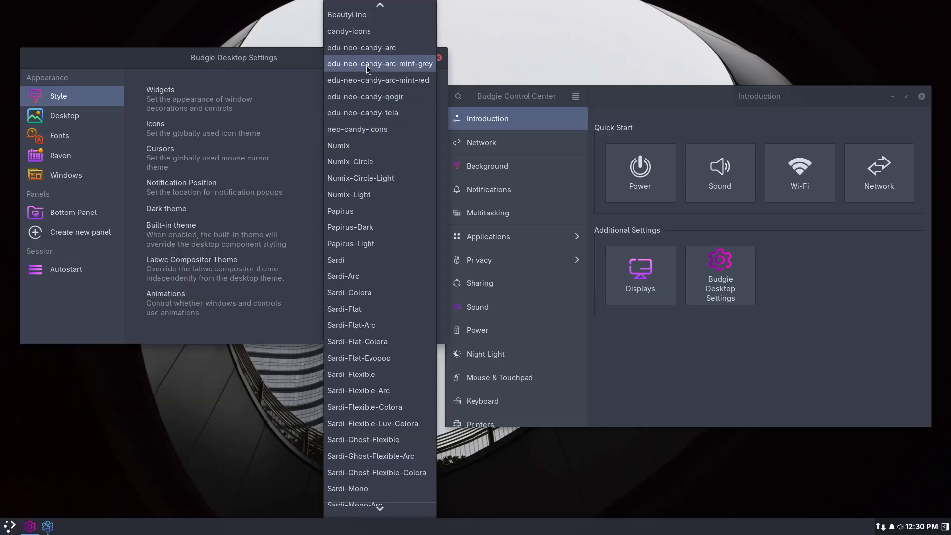
{"action": "left_click", "coordinate": [366, 147]}
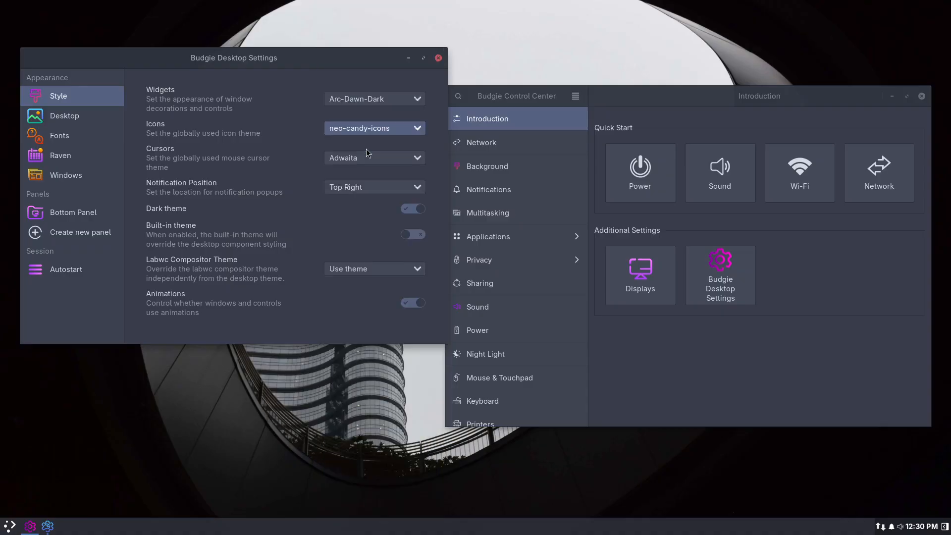
Step: Set the icon theme to Numix-Circle-Light and look through the applications menu to check the icons
{"action": "left_click", "coordinate": [389, 124]}
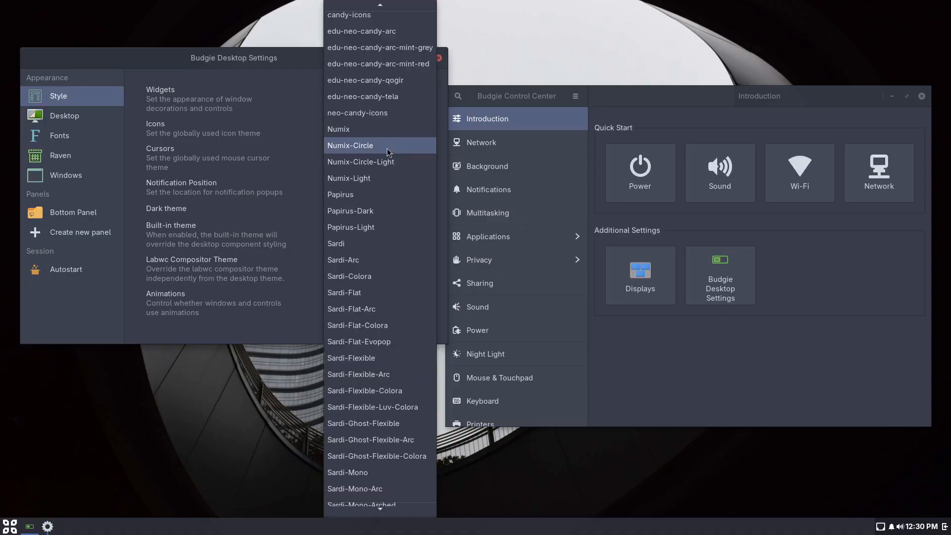
{"action": "left_click", "coordinate": [388, 161]}
{"action": "left_click", "coordinate": [8, 526]}
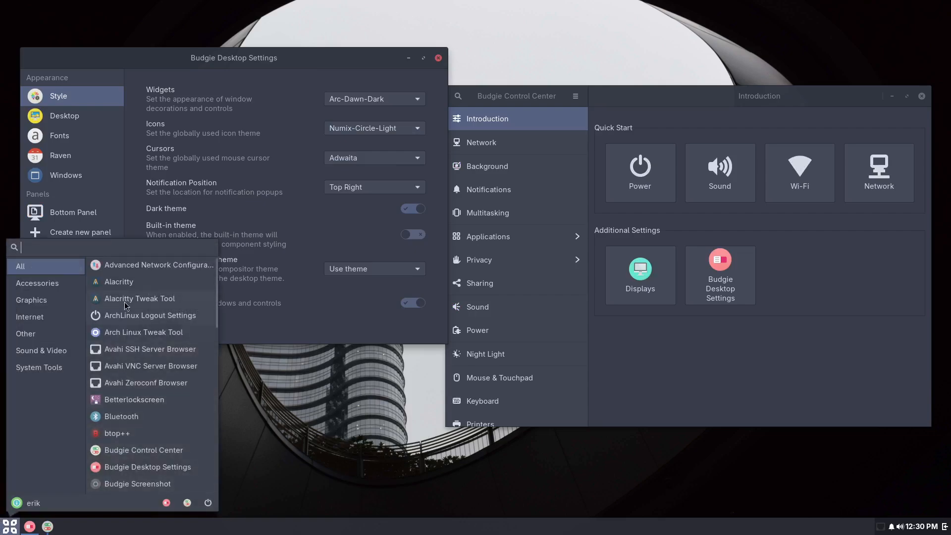
{"action": "scroll", "coordinate": [150, 386], "scroll_direction": "down", "scroll_amount": 15}
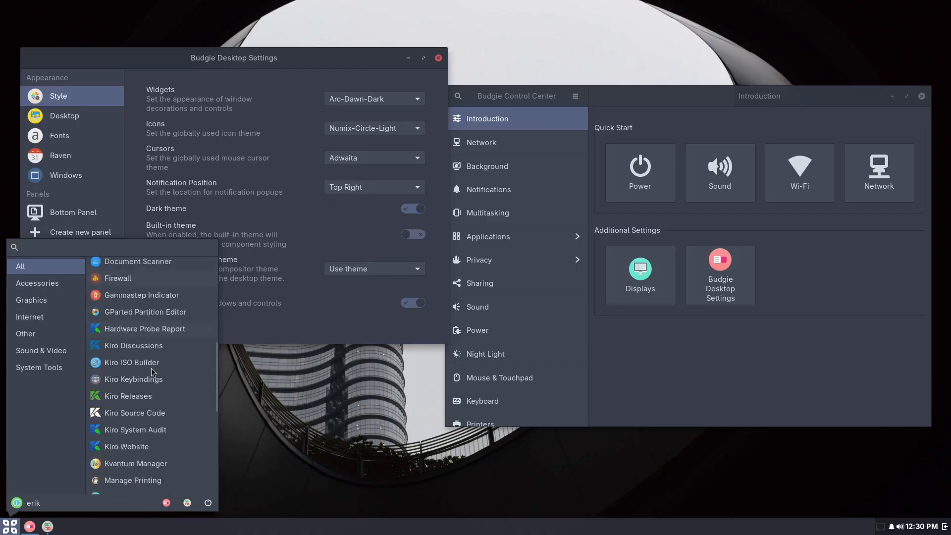
{"action": "left_click", "coordinate": [331, 318]}
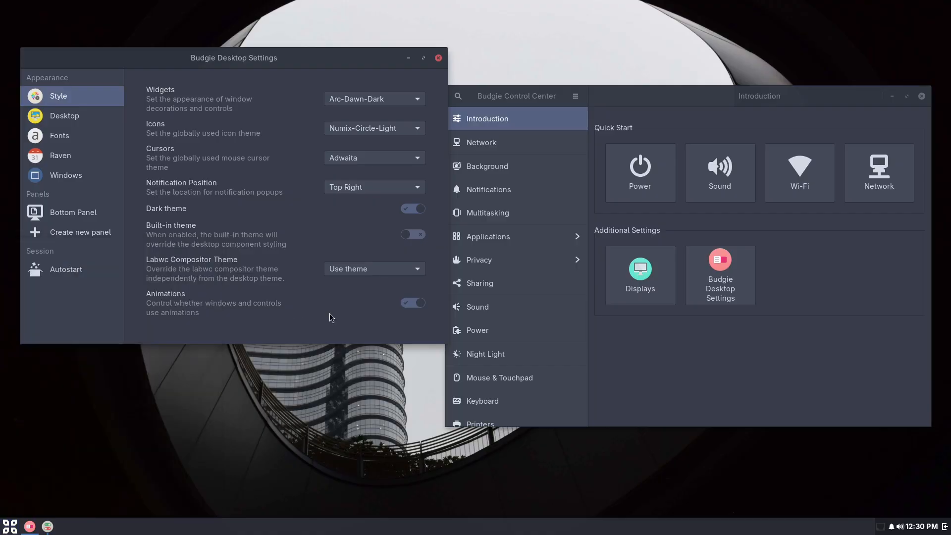
Step: Try the Bibata-Modern-Amber and Vimix-cursors cursor themes, and settle on Vimix-white-cursors
{"action": "left_click", "coordinate": [383, 163]}
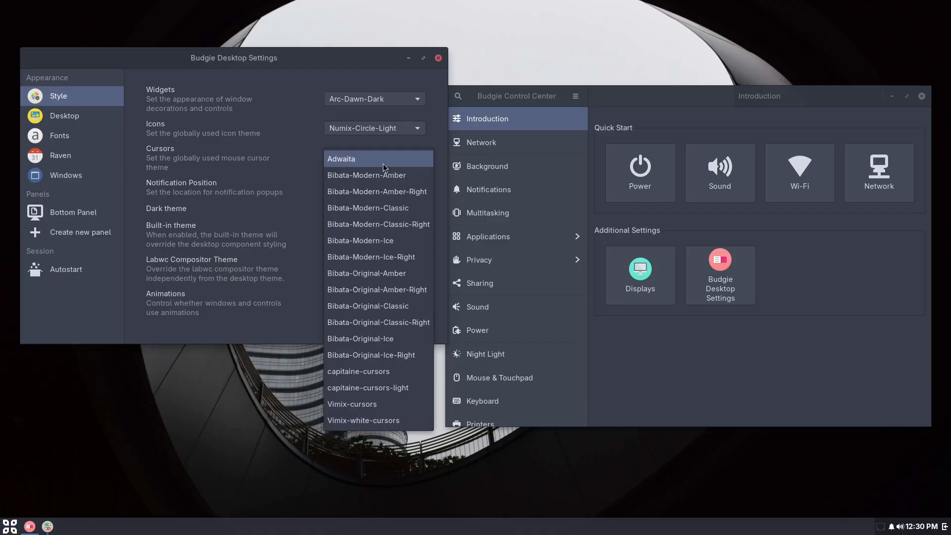
{"action": "left_click", "coordinate": [384, 176]}
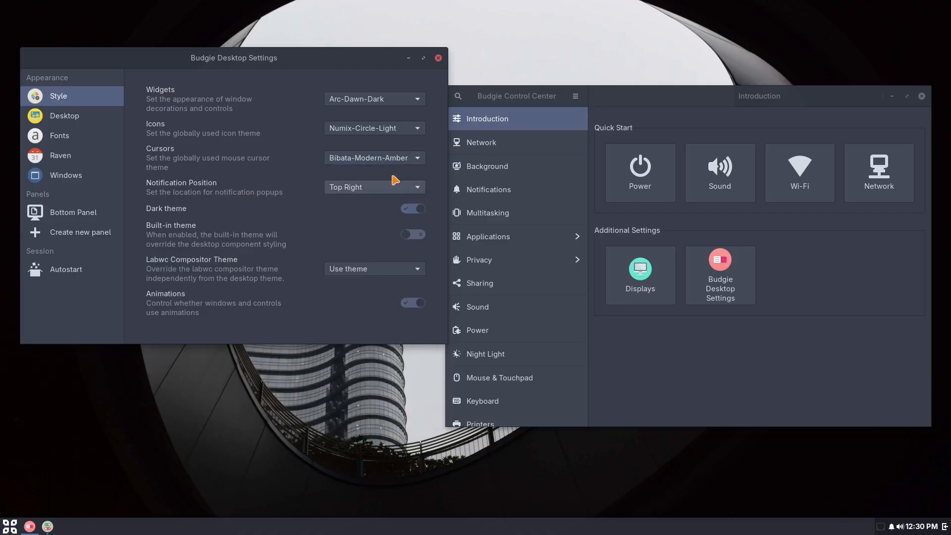
{"action": "left_click", "coordinate": [403, 160]}
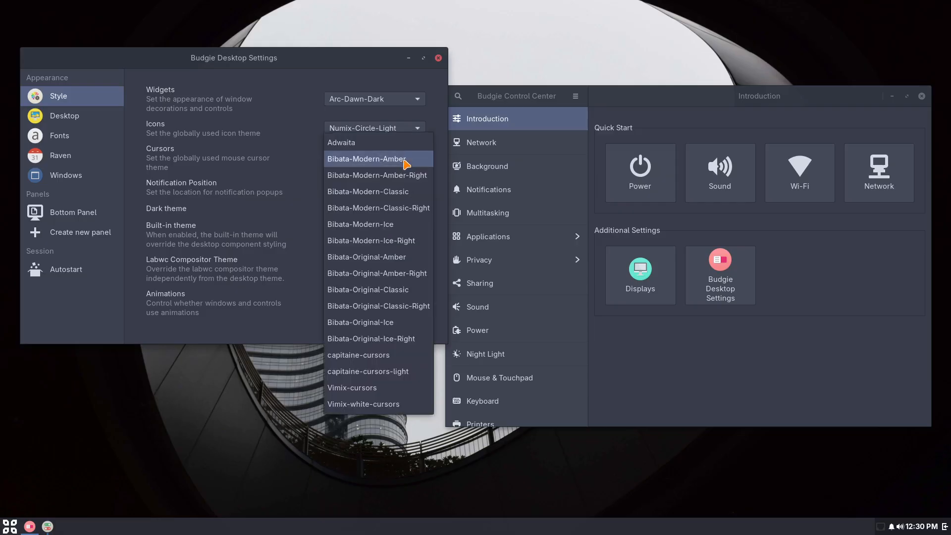
{"action": "left_click", "coordinate": [377, 389]}
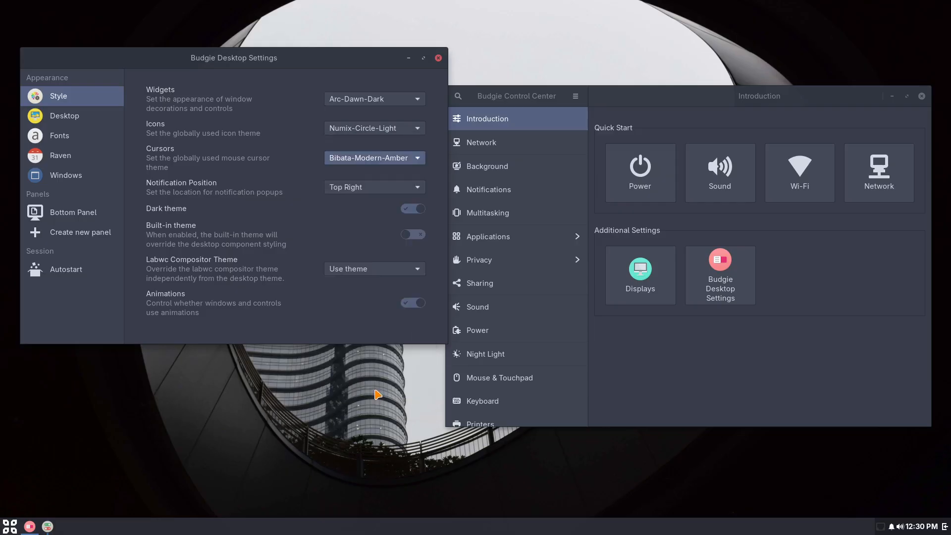
{"action": "left_click", "coordinate": [385, 158]}
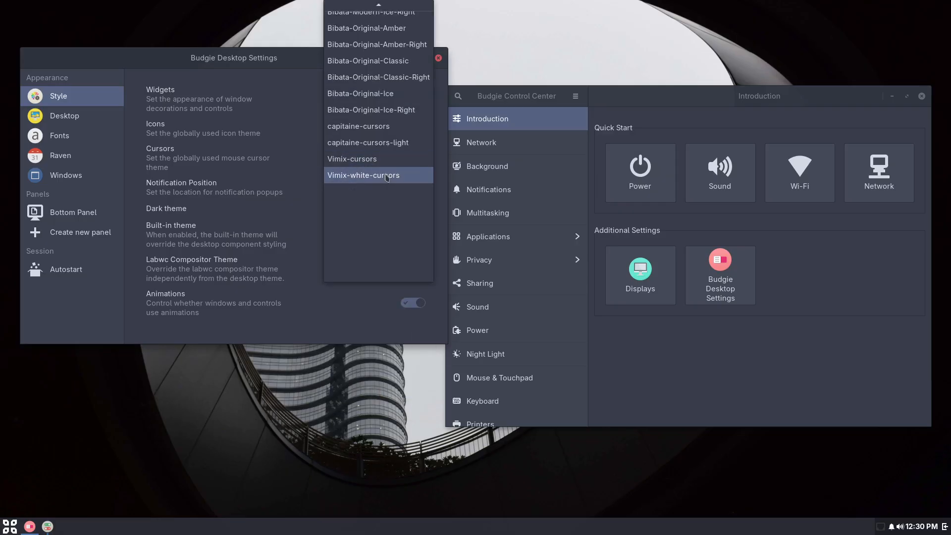
{"action": "left_click", "coordinate": [386, 176]}
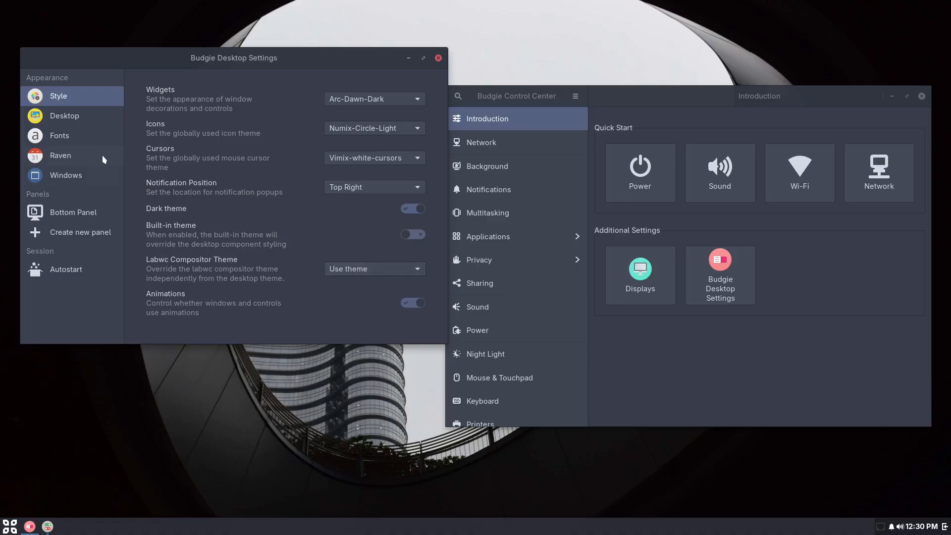
Step: Look over the desktop settings, and set the window title and document fonts to size 12
{"action": "left_click", "coordinate": [80, 117]}
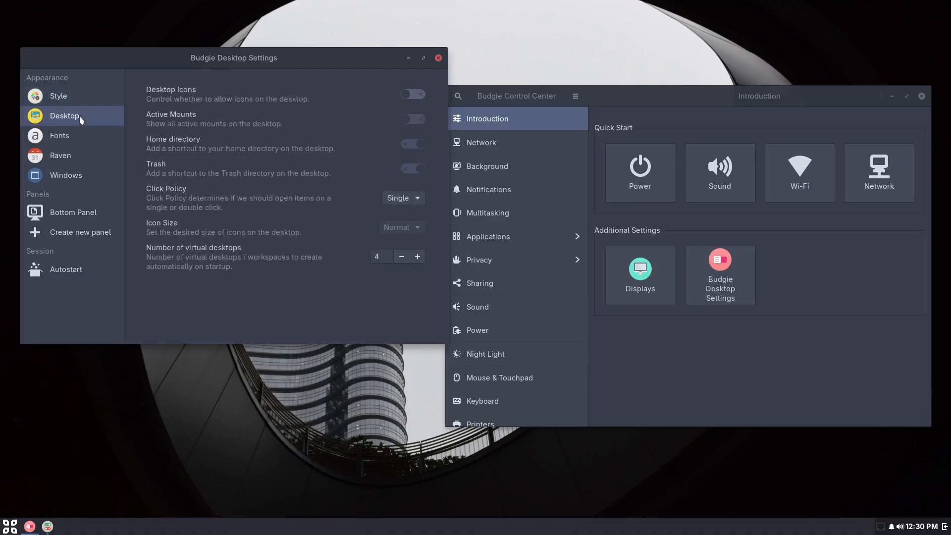
{"action": "left_click", "coordinate": [79, 138]}
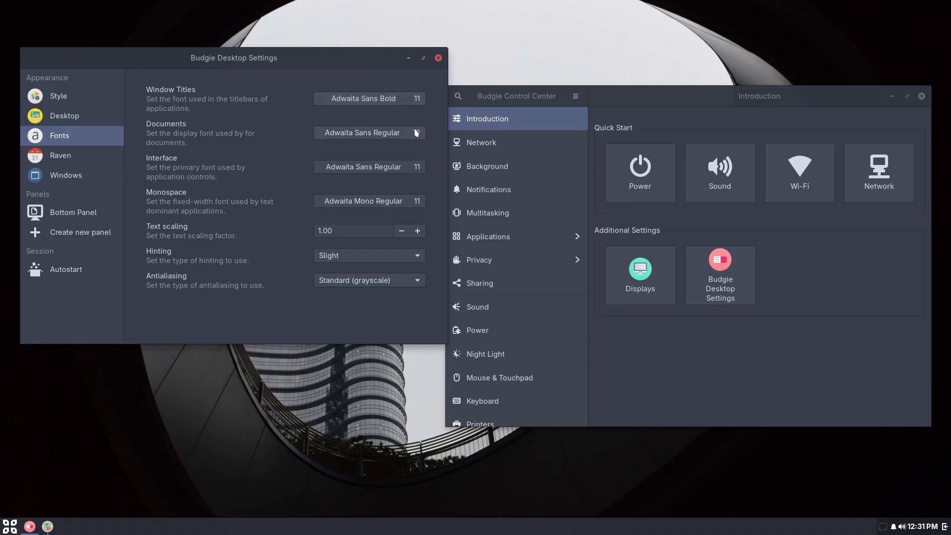
{"action": "left_click", "coordinate": [418, 102]}
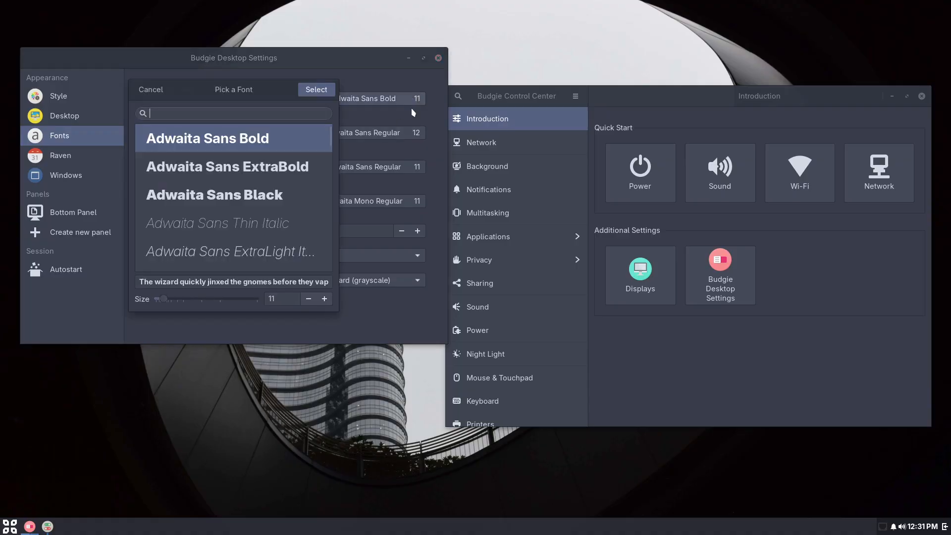
{"action": "left_click", "coordinate": [325, 299]}
{"action": "left_click", "coordinate": [312, 91]}
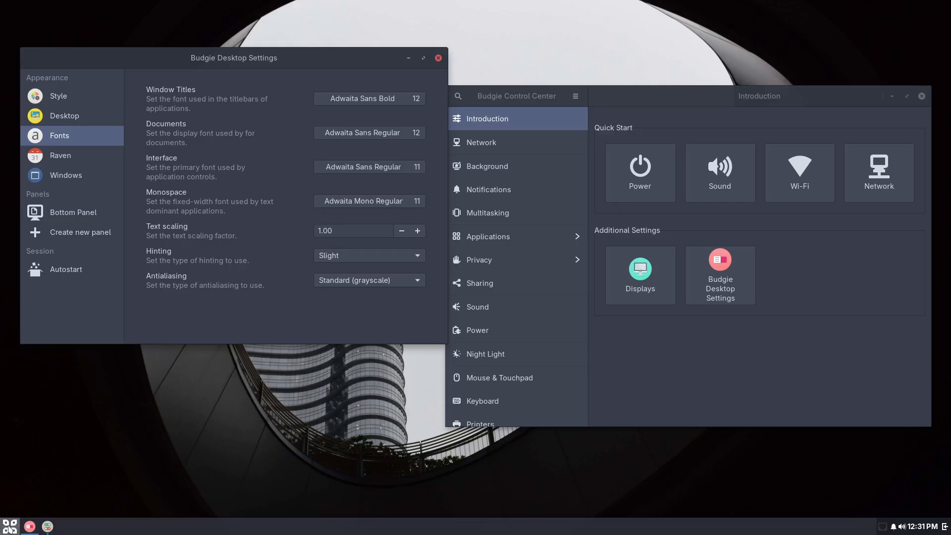
Step: Search the applications menu for "thun" and close the menu without launching anything
{"action": "left_click", "coordinate": [10, 526]}
{"action": "type", "text": "thun"}
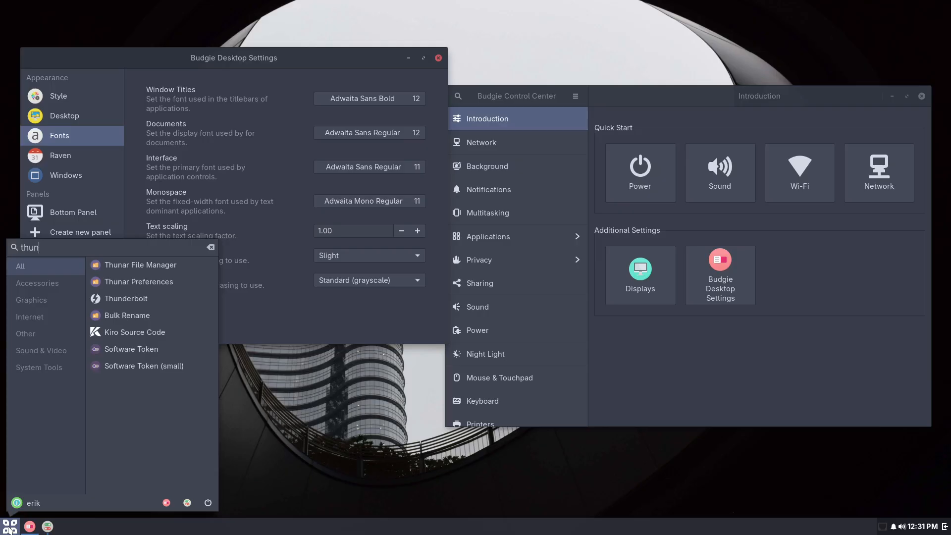
{"action": "left_click", "coordinate": [10, 528]}
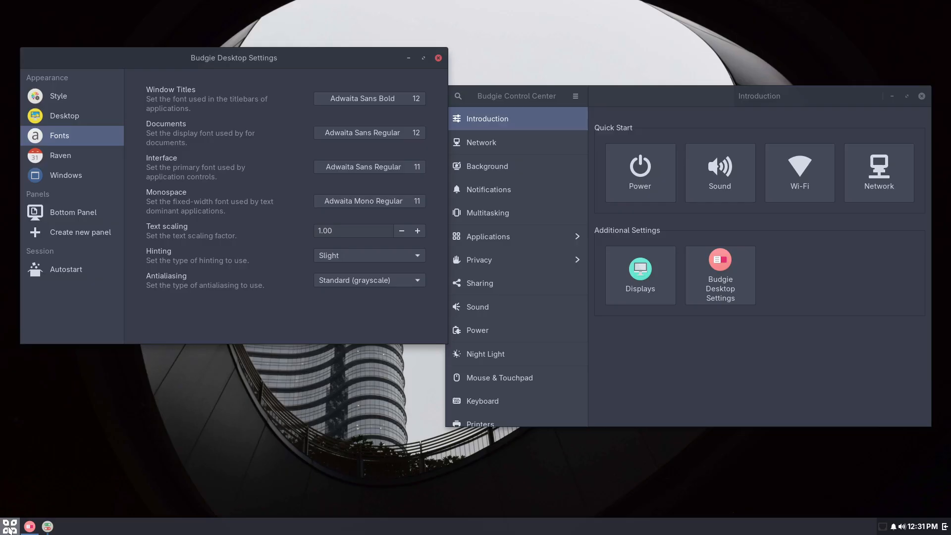
Step: Review the Raven widgets list, open the Raven sidebar, and look over the window behaviour settings
{"action": "left_click_drag", "start_coordinate": [213, 55], "coordinate": [263, 117]}
{"action": "left_click", "coordinate": [153, 218]}
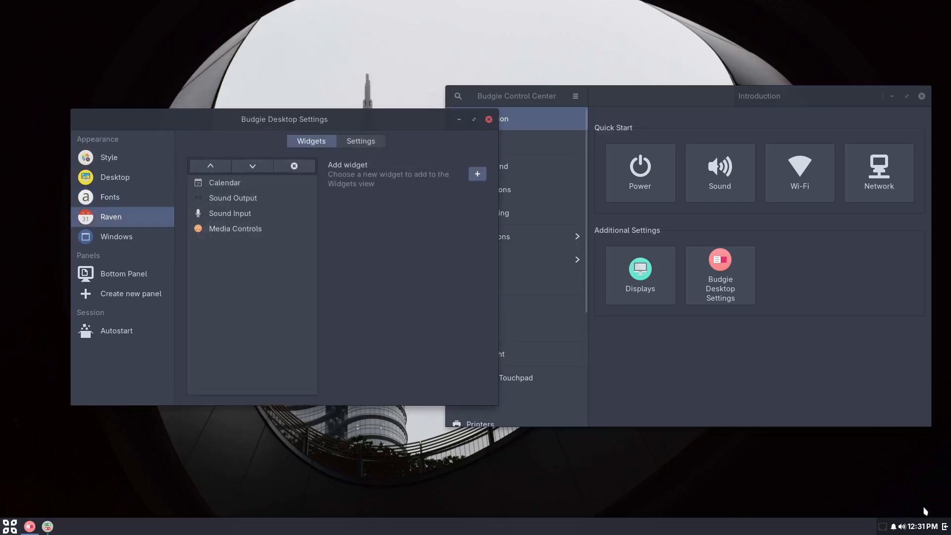
{"action": "left_click", "coordinate": [943, 525]}
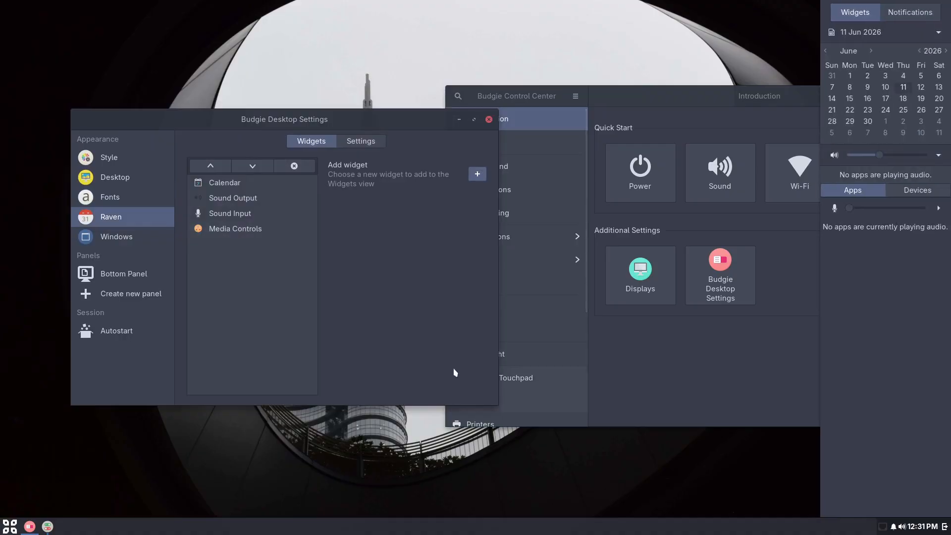
{"action": "left_click", "coordinate": [123, 239]}
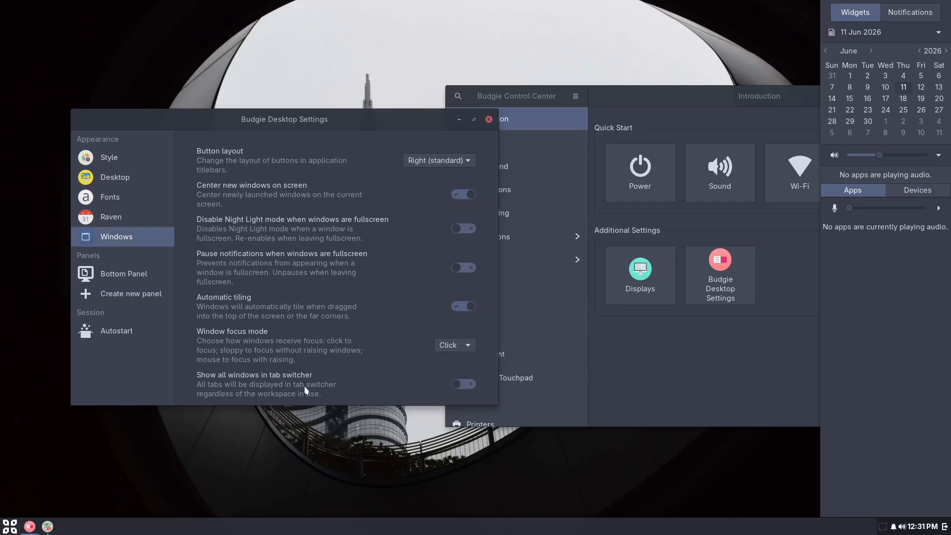
Step: Review the bottom panel's applets, set its transparency to Dynamic, and close Budgie Desktop Settings
{"action": "left_click", "coordinate": [122, 274]}
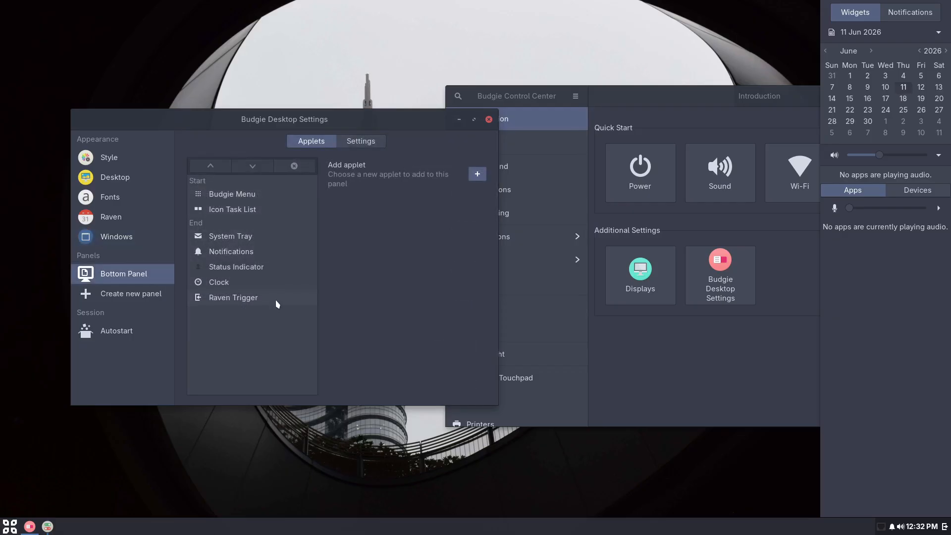
{"action": "left_click", "coordinate": [358, 143]}
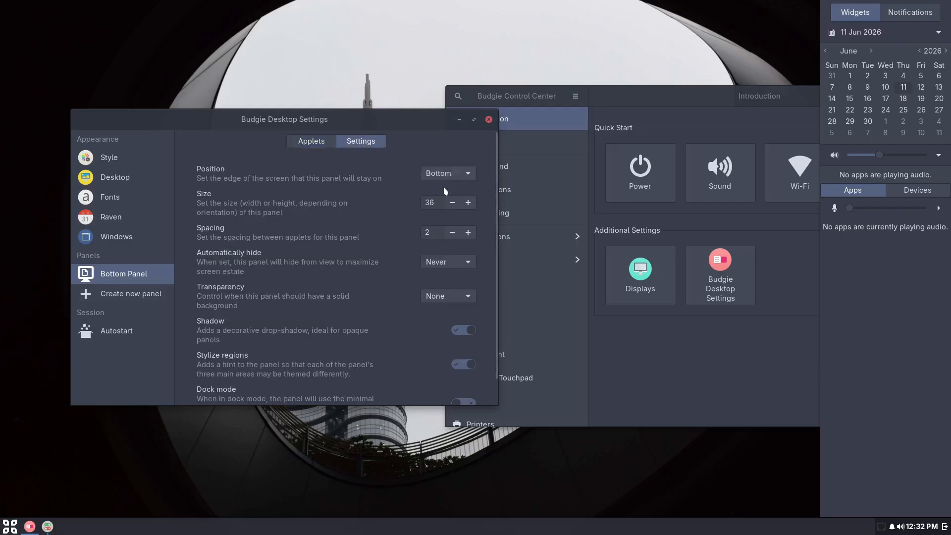
{"action": "left_click", "coordinate": [436, 296]}
{"action": "left_click", "coordinate": [447, 281]}
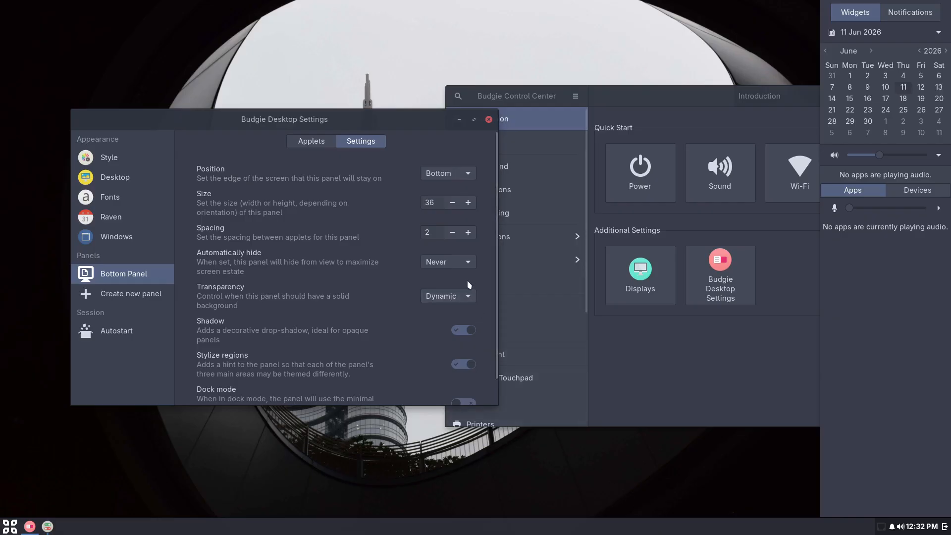
{"action": "left_click", "coordinate": [488, 120]}
Step: Close the Raven sidebar, try the bird-on-a-rock wallpaper, and set the osprey picture as the desktop background
{"action": "left_click_drag", "start_coordinate": [631, 97], "coordinate": [400, 54]}
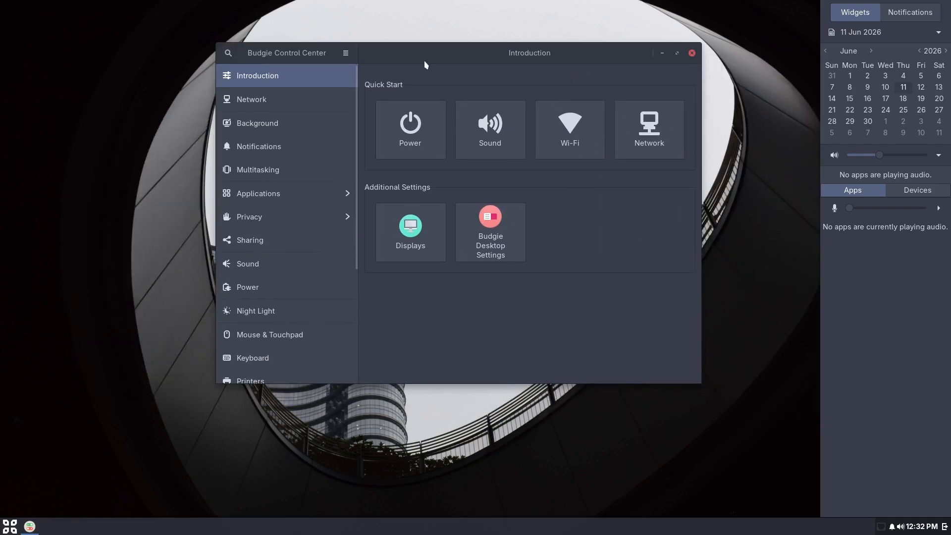
{"action": "left_click", "coordinate": [944, 526]}
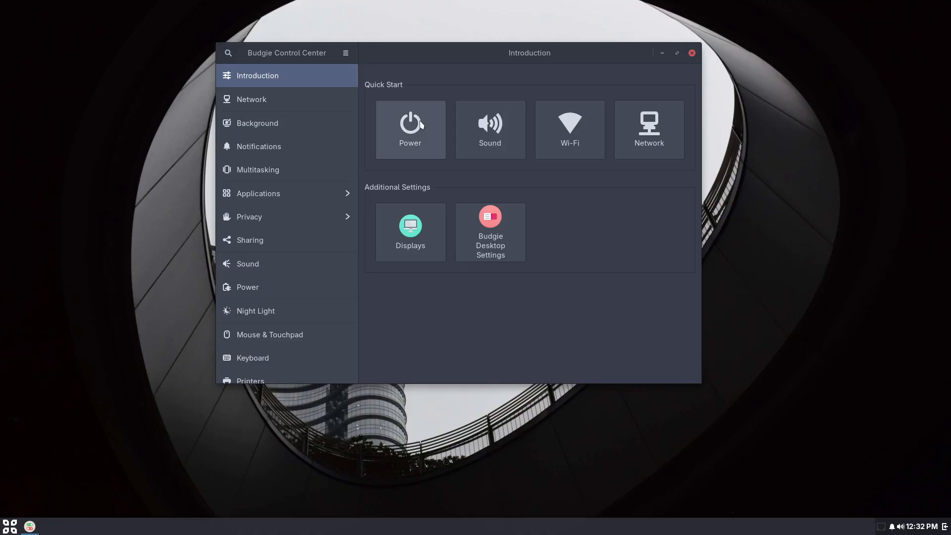
{"action": "left_click", "coordinate": [294, 100]}
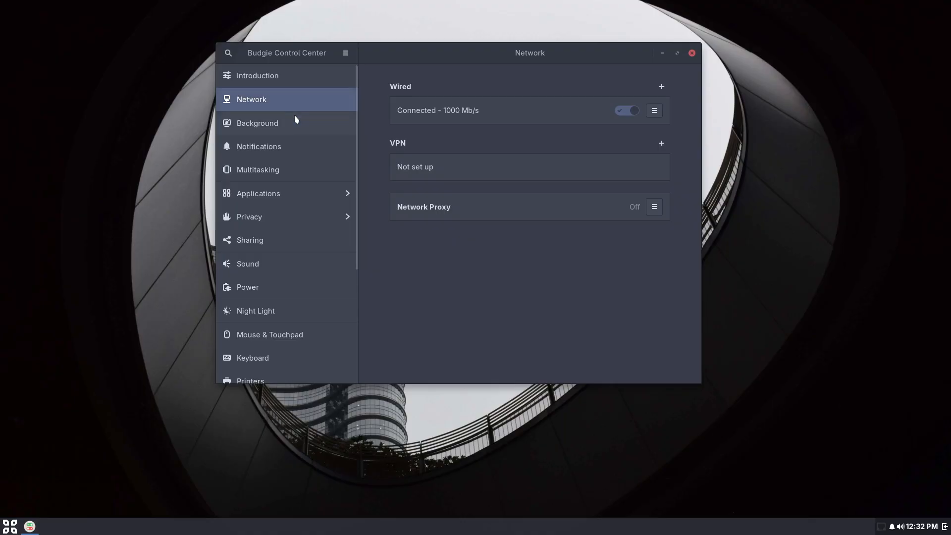
{"action": "left_click", "coordinate": [292, 127]}
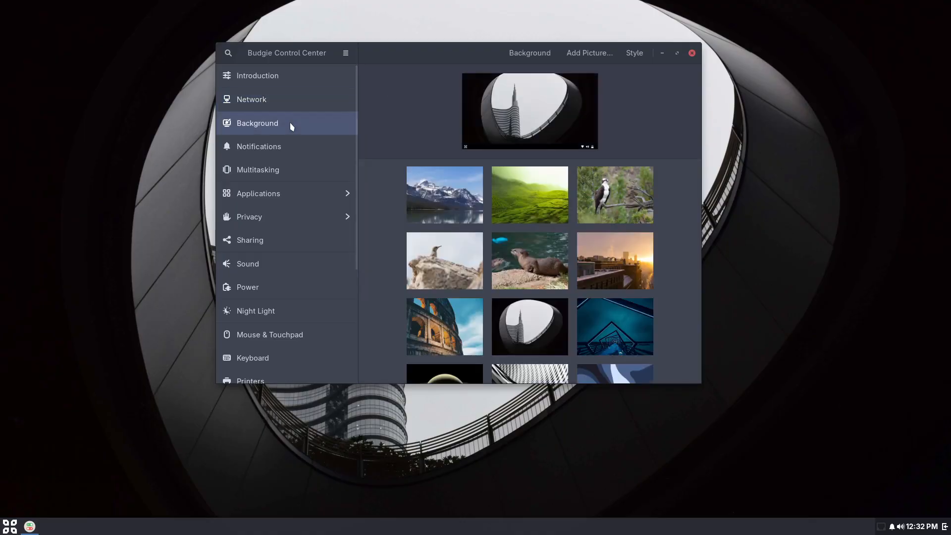
{"action": "left_click", "coordinate": [463, 277]}
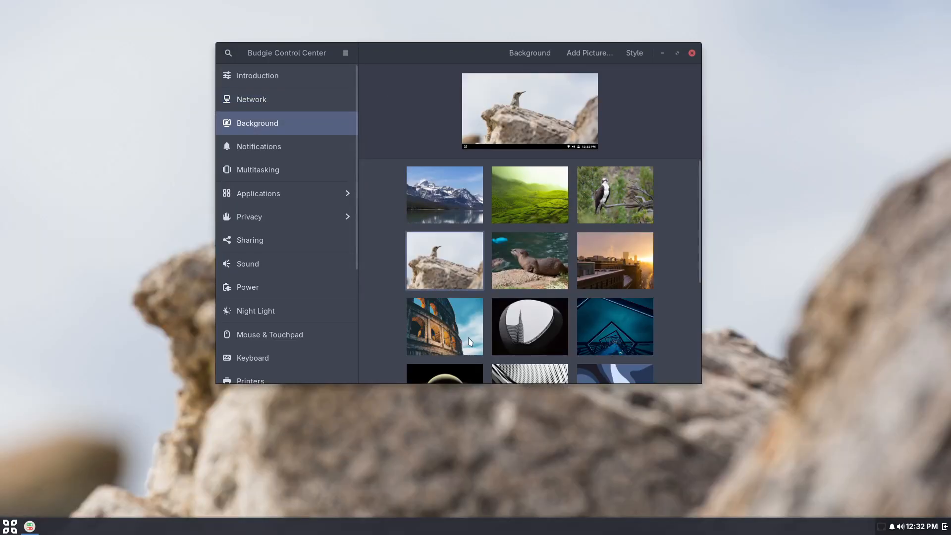
{"action": "left_click", "coordinate": [599, 197]}
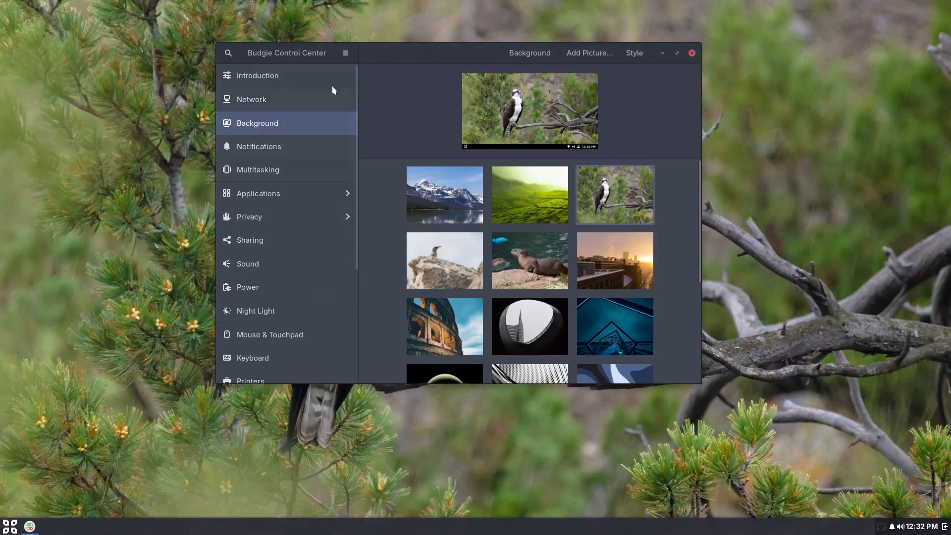
{"action": "left_click_drag", "start_coordinate": [381, 57], "coordinate": [596, 61]}
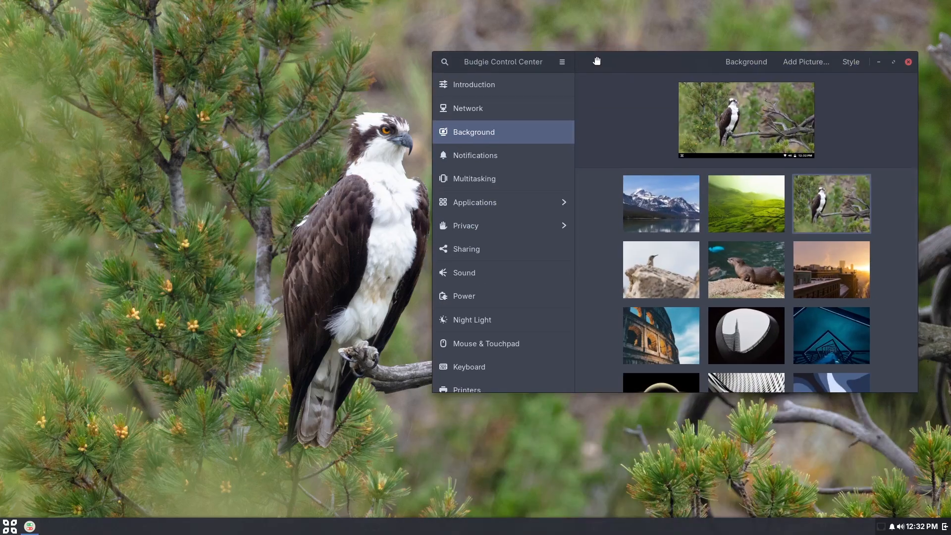
Step: Review the Notifications, Multitasking, Applications, Sharing, Sound and Power settings
{"action": "left_click", "coordinate": [509, 157]}
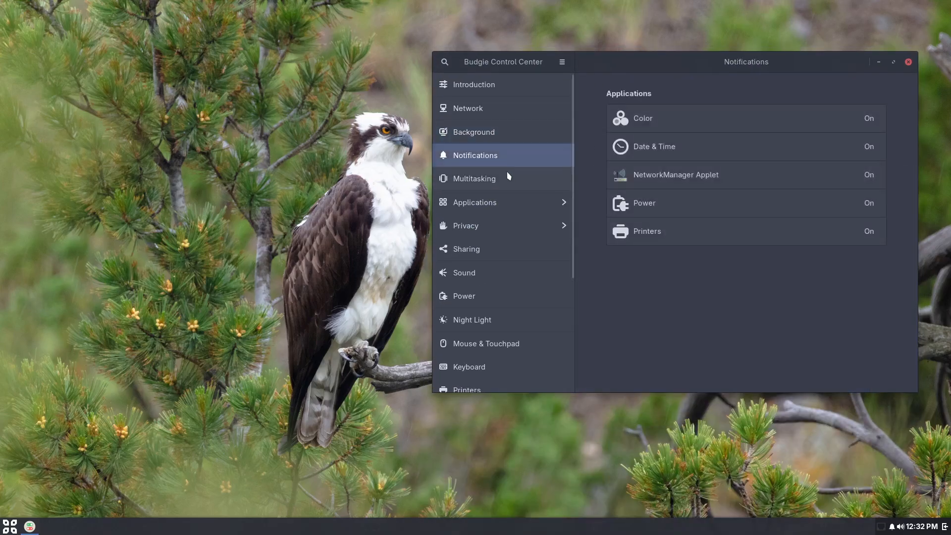
{"action": "left_click", "coordinate": [509, 176]}
{"action": "left_click", "coordinate": [505, 204]}
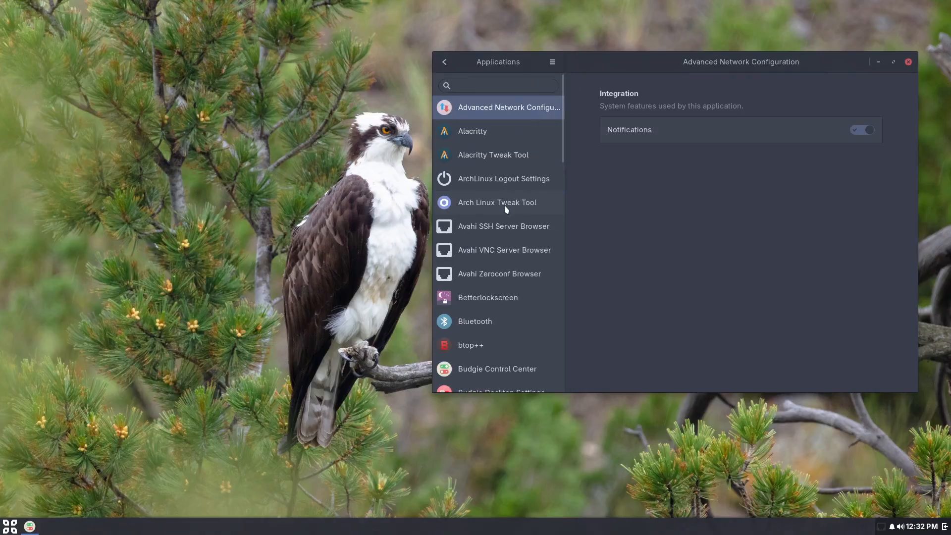
{"action": "left_click", "coordinate": [443, 69]}
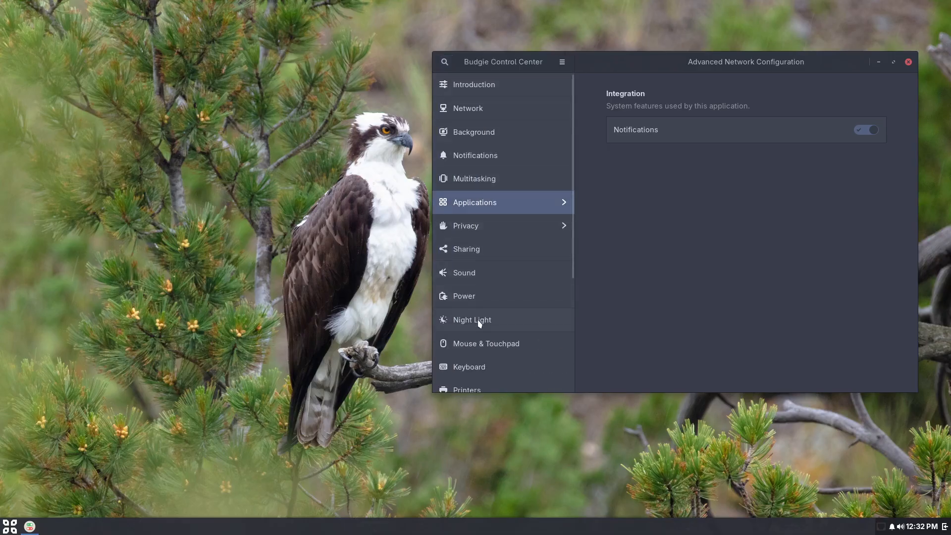
{"action": "left_click", "coordinate": [487, 254]}
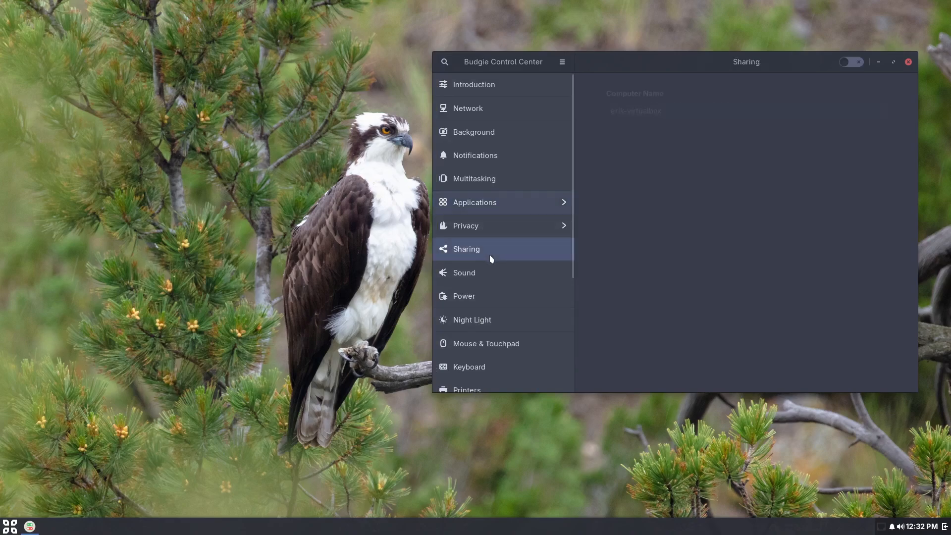
{"action": "left_click", "coordinate": [489, 280]}
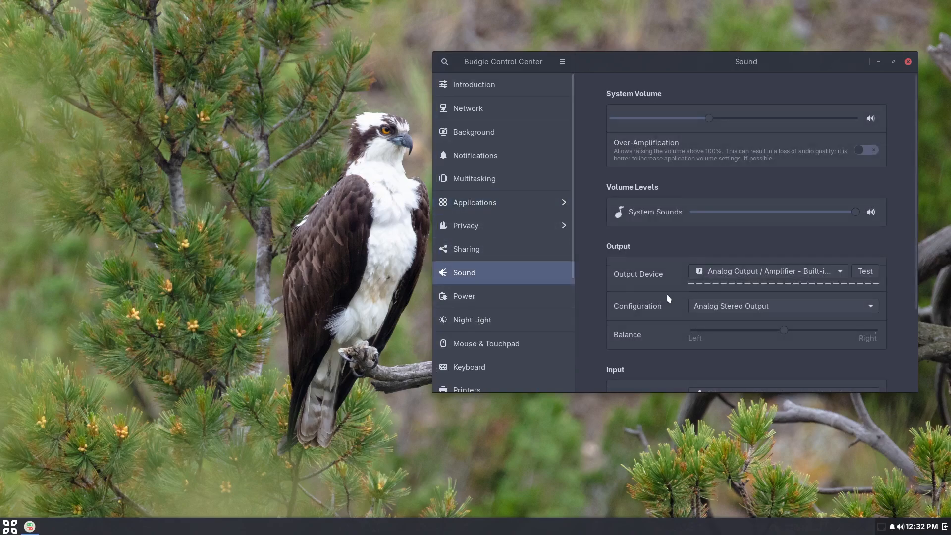
{"action": "scroll", "coordinate": [588, 319], "scroll_direction": "down", "scroll_amount": 3}
{"action": "key", "text": "Down"}
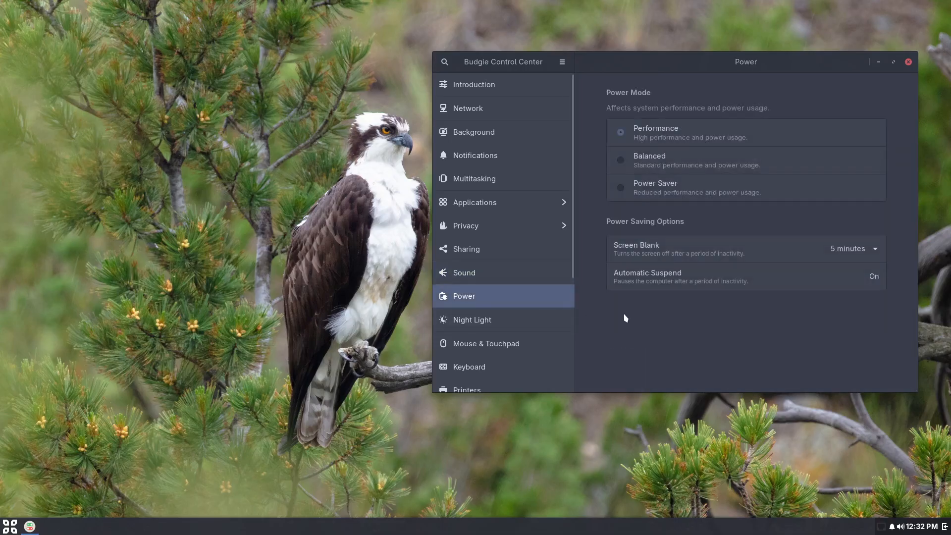
Step: Review the Night Light, Mouse & Touchpad, Keyboard and Printers settings, and return to the Keyboard settings
{"action": "left_click", "coordinate": [534, 322]}
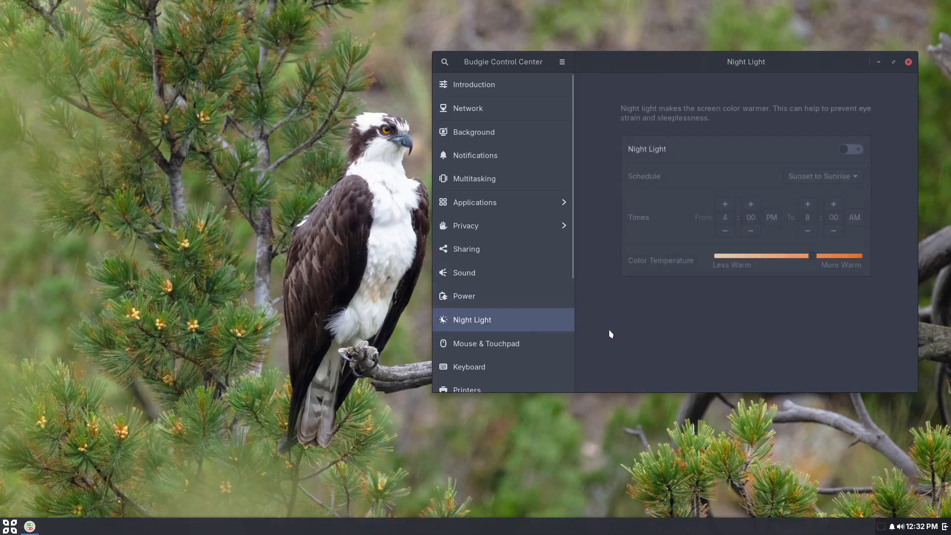
{"action": "left_click", "coordinate": [550, 349]}
{"action": "left_click", "coordinate": [529, 372]}
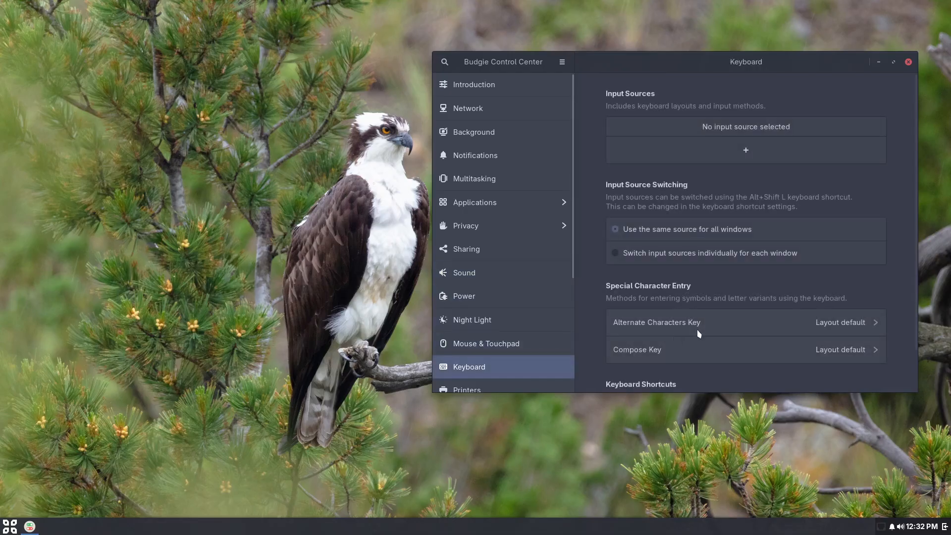
{"action": "scroll", "coordinate": [699, 333], "scroll_direction": "down", "scroll_amount": 2}
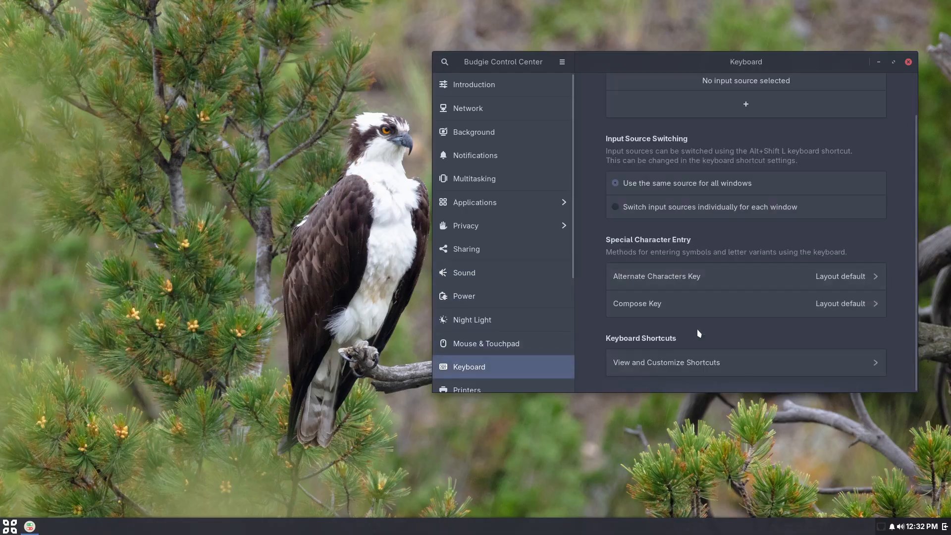
{"action": "left_click", "coordinate": [500, 389]}
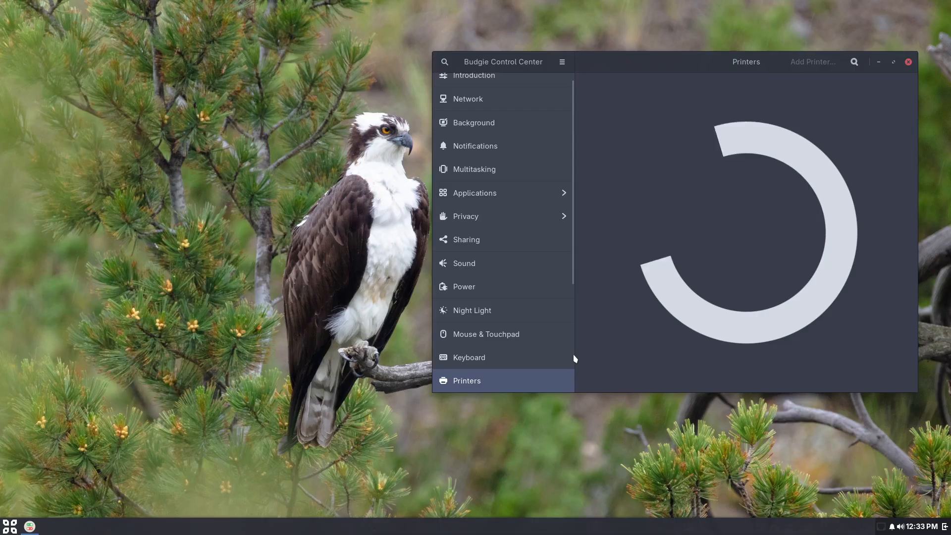
{"action": "left_click", "coordinate": [515, 361]}
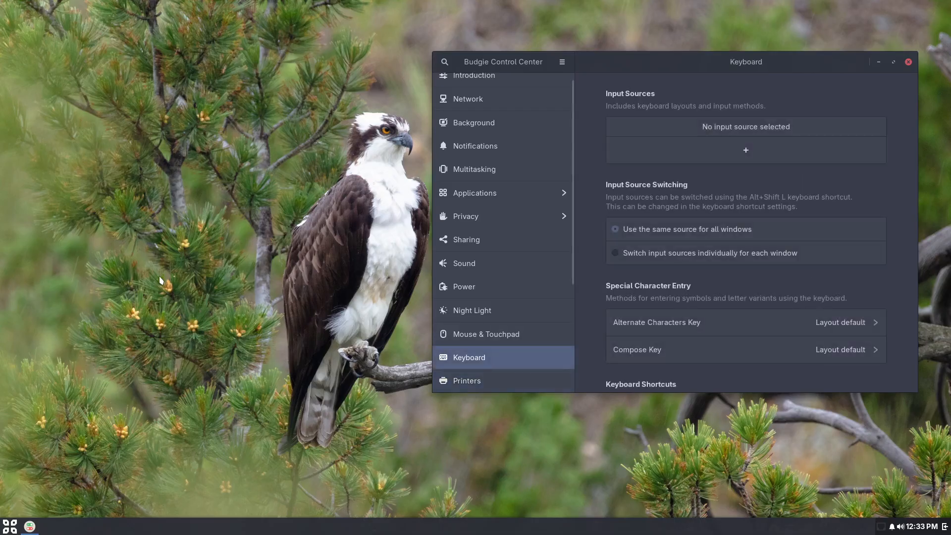
Step: Launch Alacritty, enter "azert" to test the keyboard layout, and close the terminal and Budgie Control Center
{"action": "left_click", "coordinate": [10, 525]}
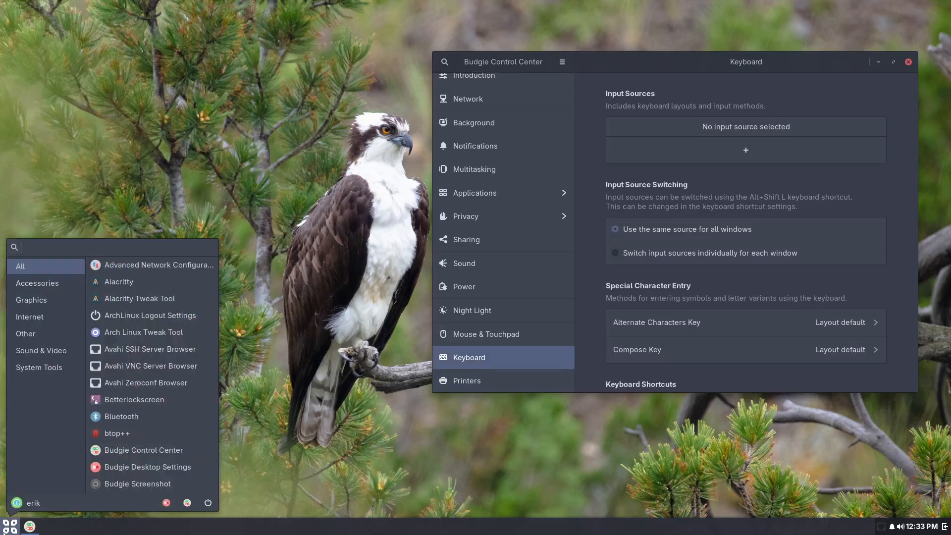
{"action": "type", "text": "als"}
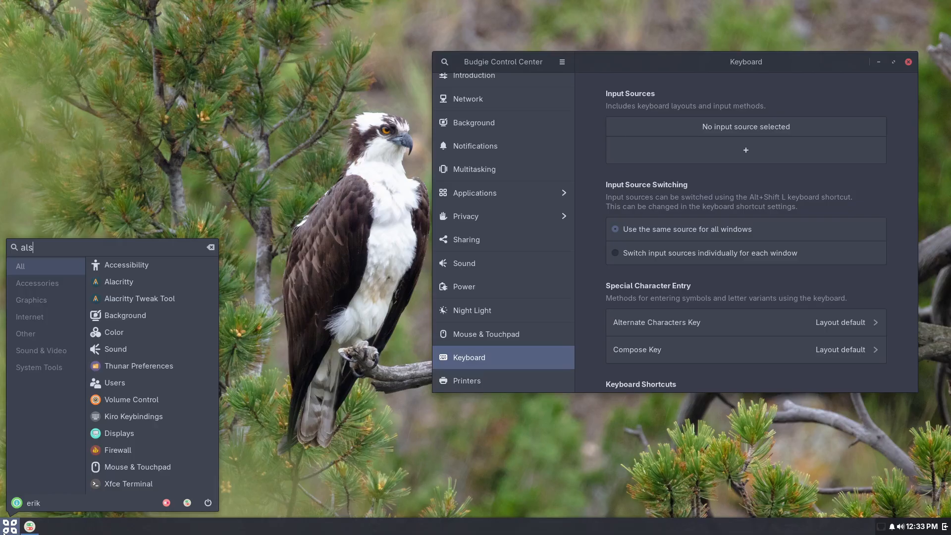
{"action": "left_click", "coordinate": [189, 281]}
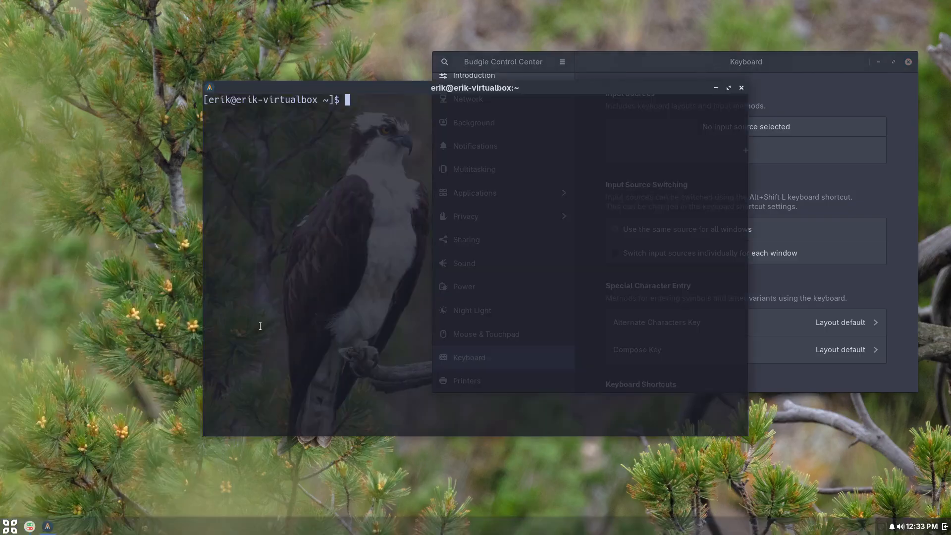
{"action": "type", "text": "azert"}
{"action": "left_click", "coordinate": [742, 87]}
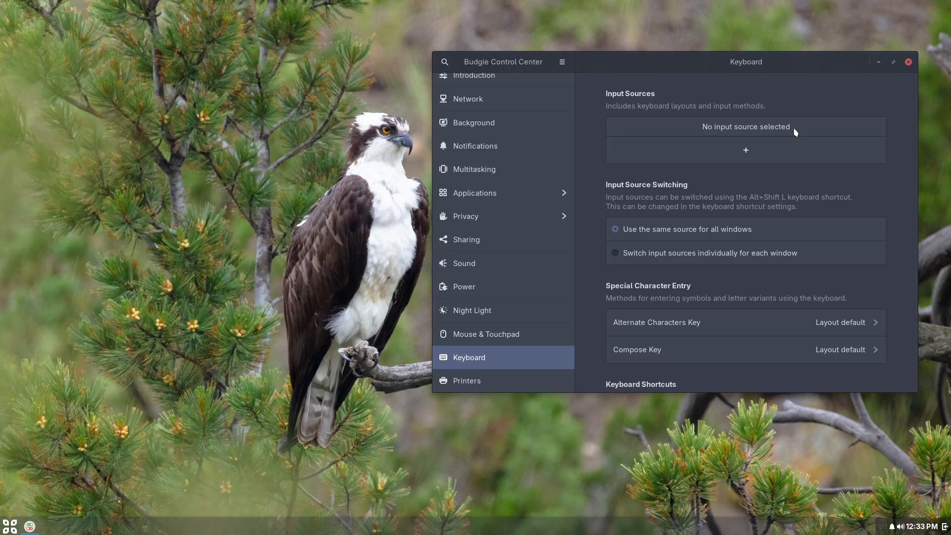
{"action": "left_click", "coordinate": [909, 61]}
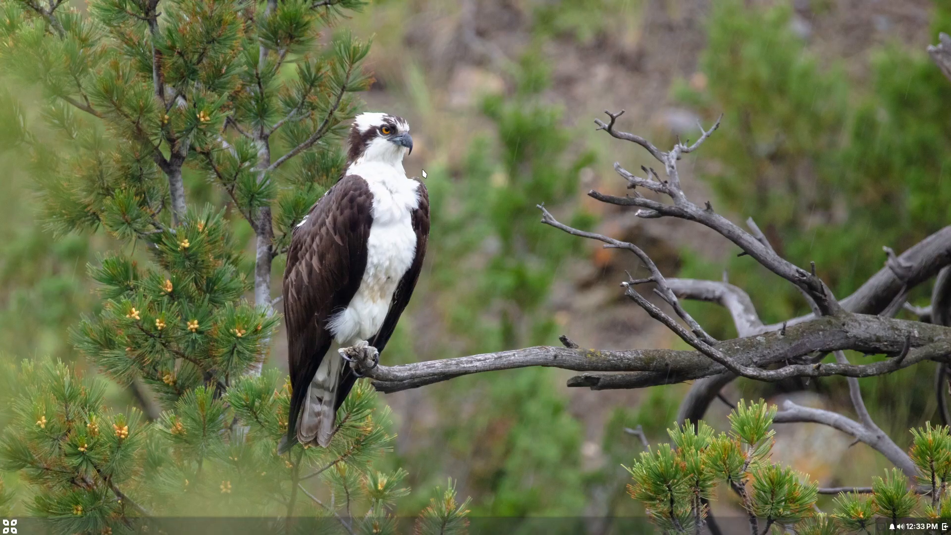
Step: Launch the Alacritty Tweak Tool from the list of installed applications
{"action": "left_click", "coordinate": [10, 526]}
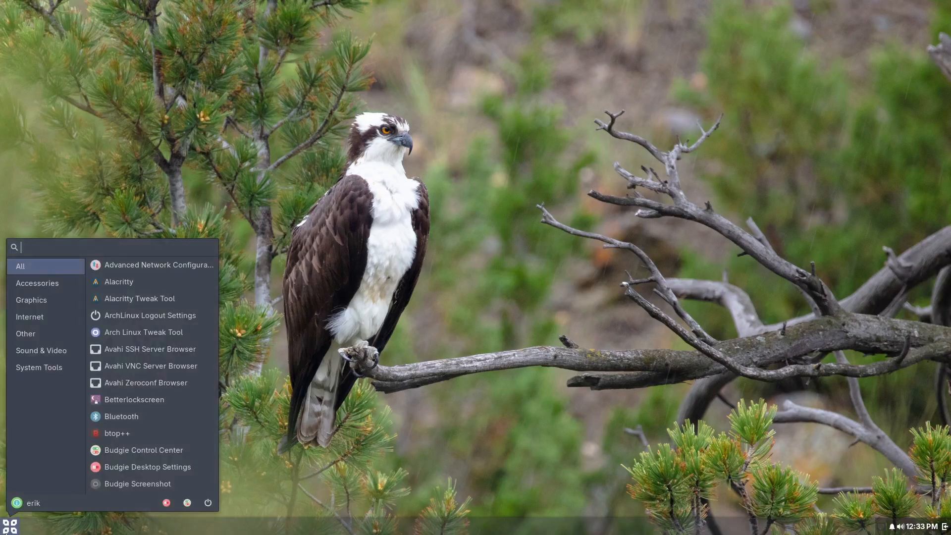
{"action": "left_click", "coordinate": [164, 299]}
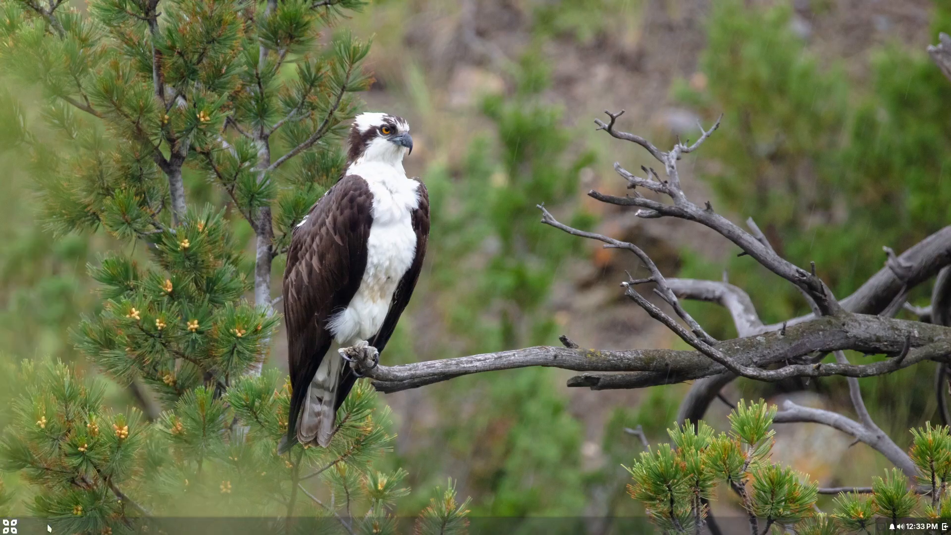
{"action": "left_click", "coordinate": [10, 526]}
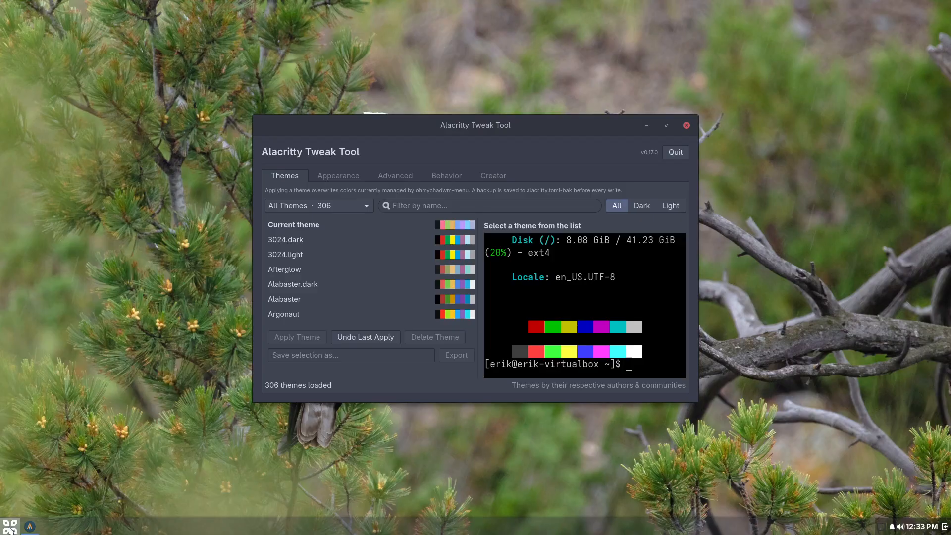
Step: Launch the Arch Linux Tweak Tool and authenticate with the account password
{"action": "left_click", "coordinate": [10, 526]}
{"action": "type", "text": "wt"}
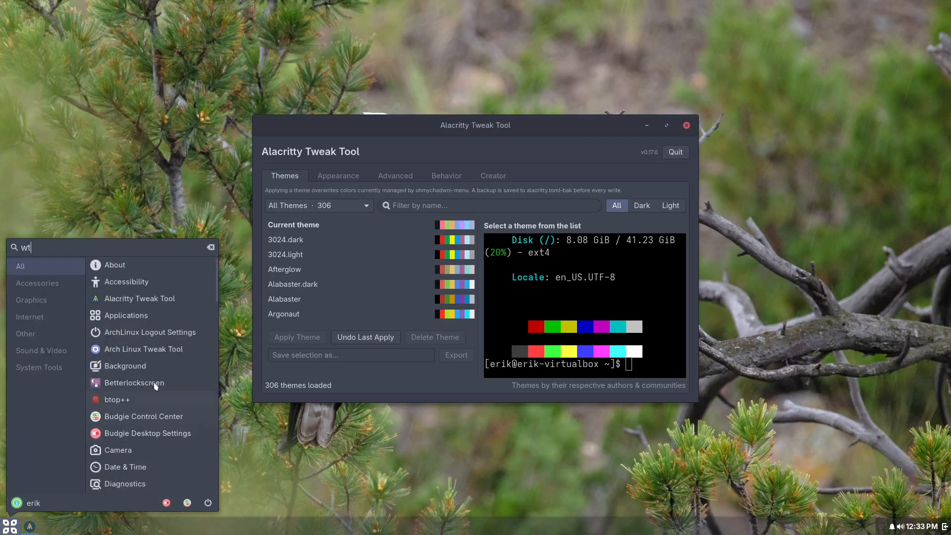
{"action": "left_click", "coordinate": [143, 349]}
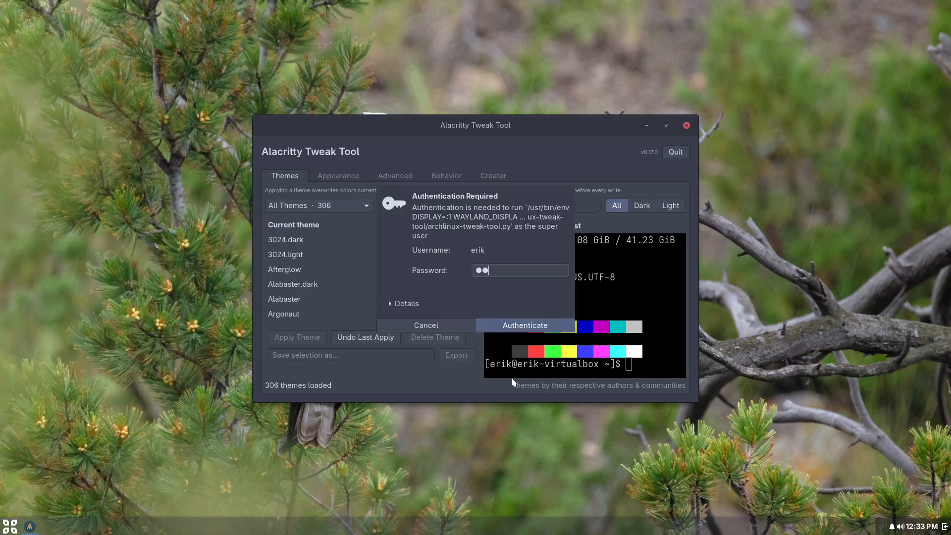
{"action": "type", "text": "●●●●"}
{"action": "key", "text": "Return"}
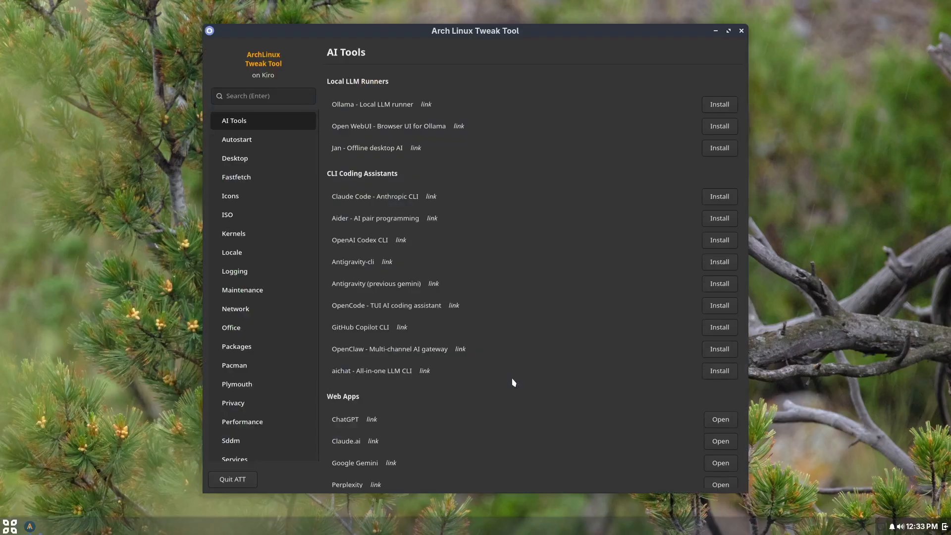
Step: Move the Arch Linux Tweak Tool and Alacritty Tweak Tool windows apart, and bring the Arch Linux Tweak Tool to the front
{"action": "left_click_drag", "start_coordinate": [498, 32], "coordinate": [638, 27]}
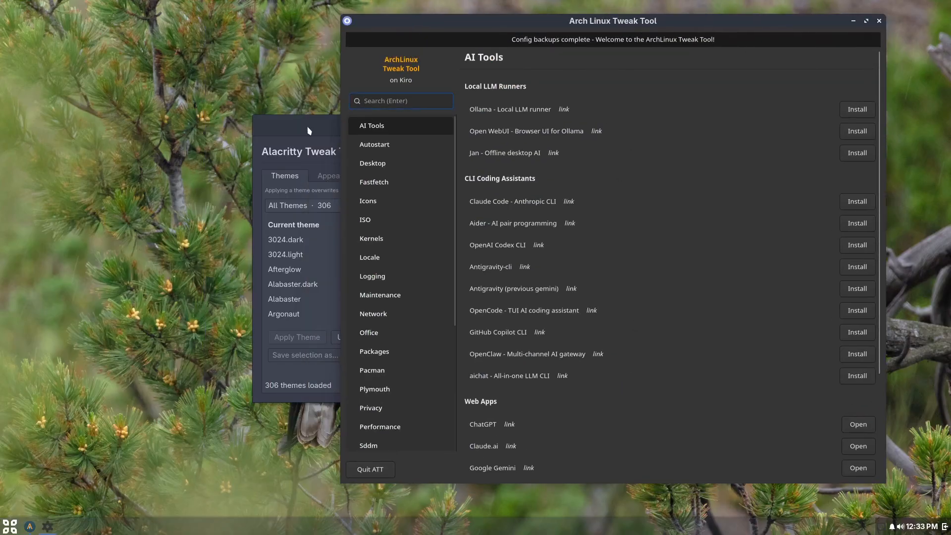
{"action": "left_click_drag", "start_coordinate": [308, 131], "coordinate": [96, 226]}
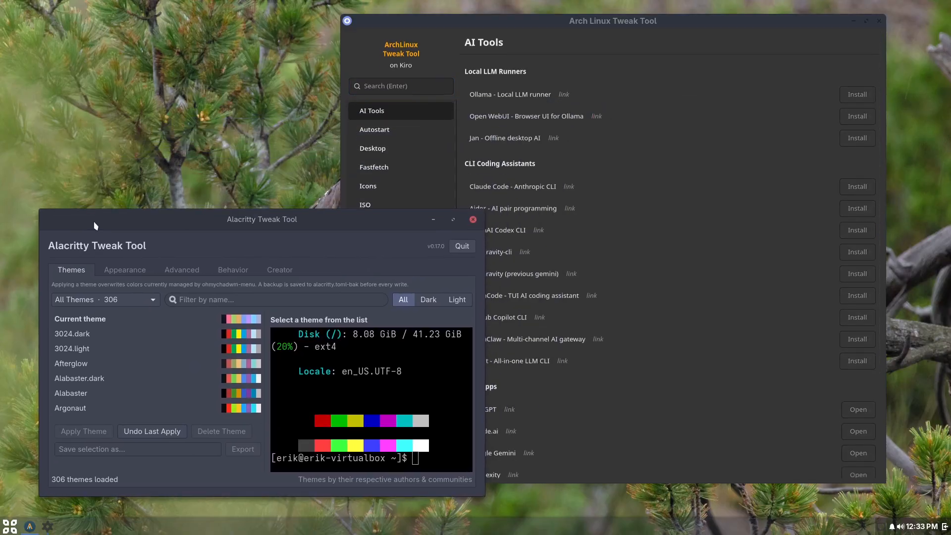
{"action": "left_click", "coordinate": [653, 25]}
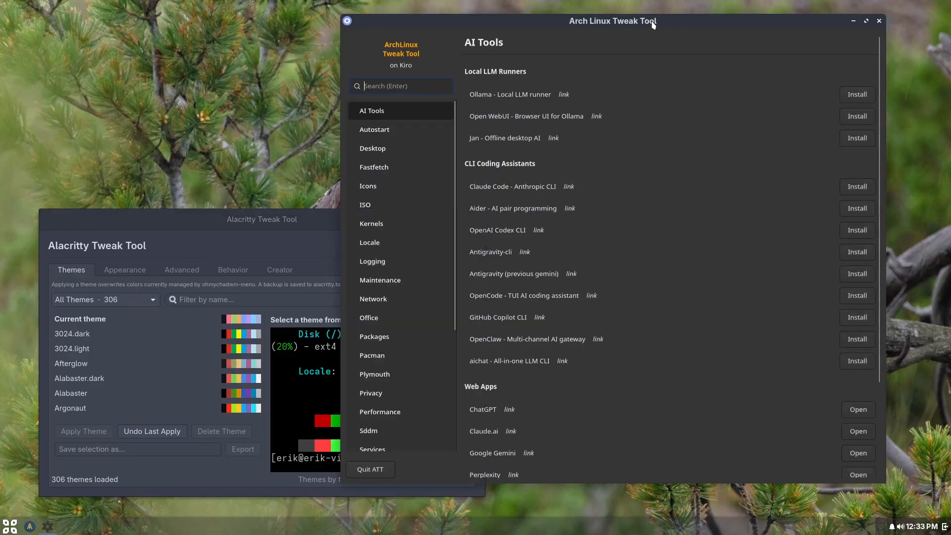
Step: Close the Arch Linux Tweak Tool, move the Alacritty Tweak Tool window higher on the desktop, and close it
{"action": "left_click", "coordinate": [878, 21]}
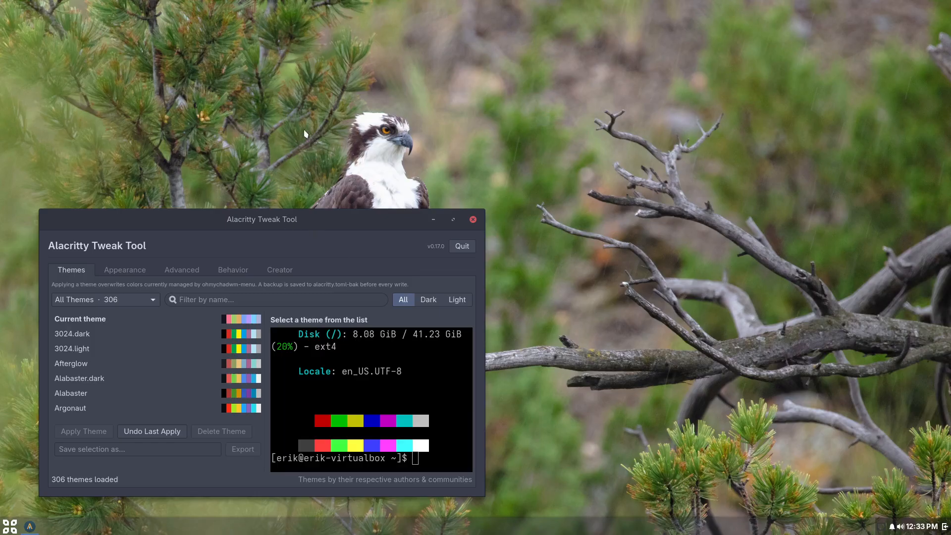
{"action": "left_click_drag", "start_coordinate": [278, 218], "coordinate": [296, 96]}
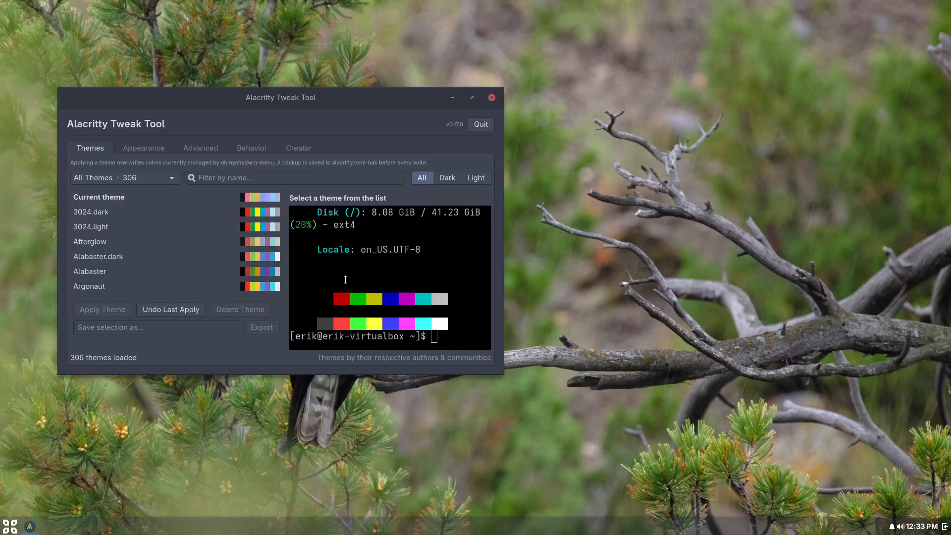
{"action": "left_click", "coordinate": [491, 97]}
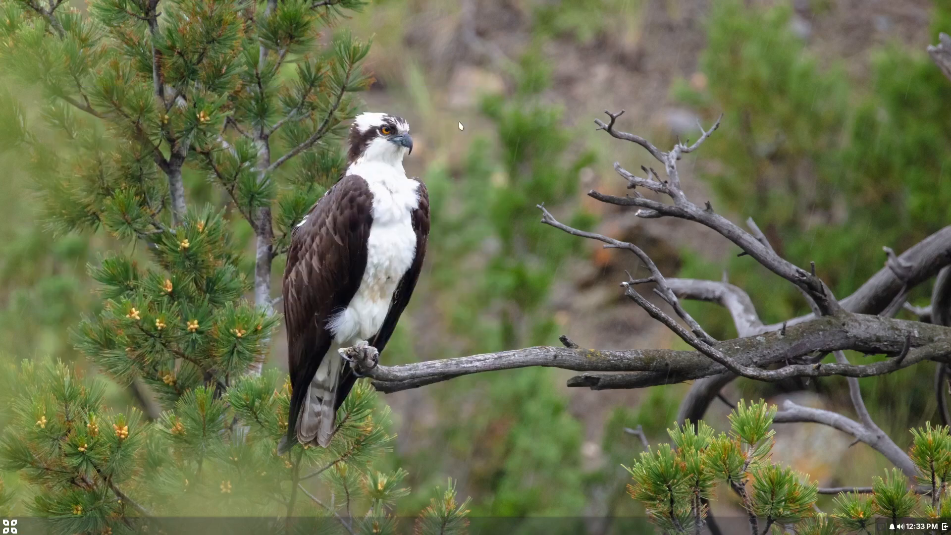
{"action": "left_click", "coordinate": [10, 526]}
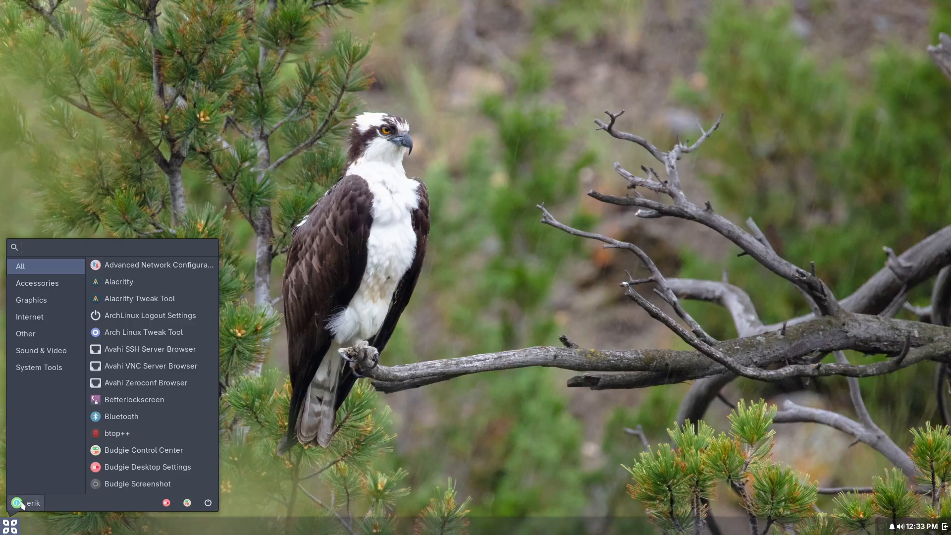
{"action": "left_click", "coordinate": [463, 269]}
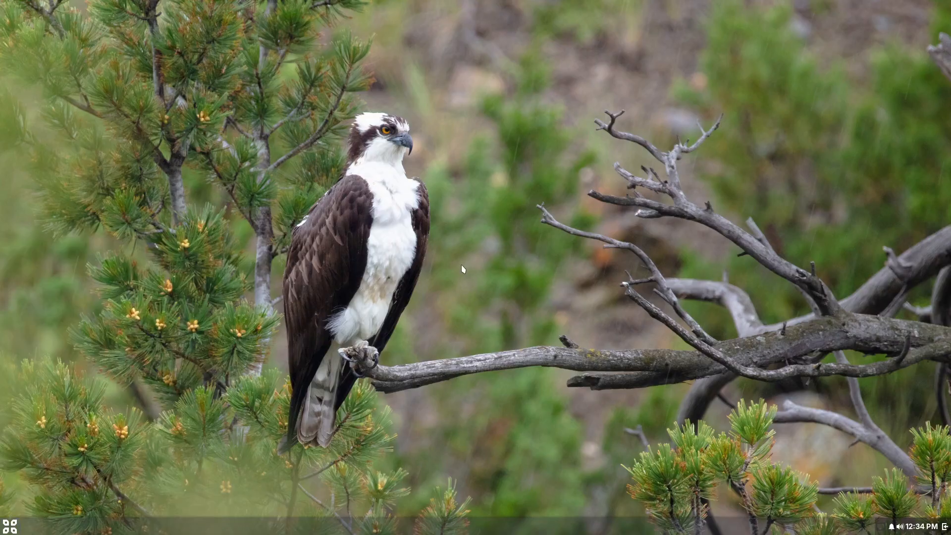